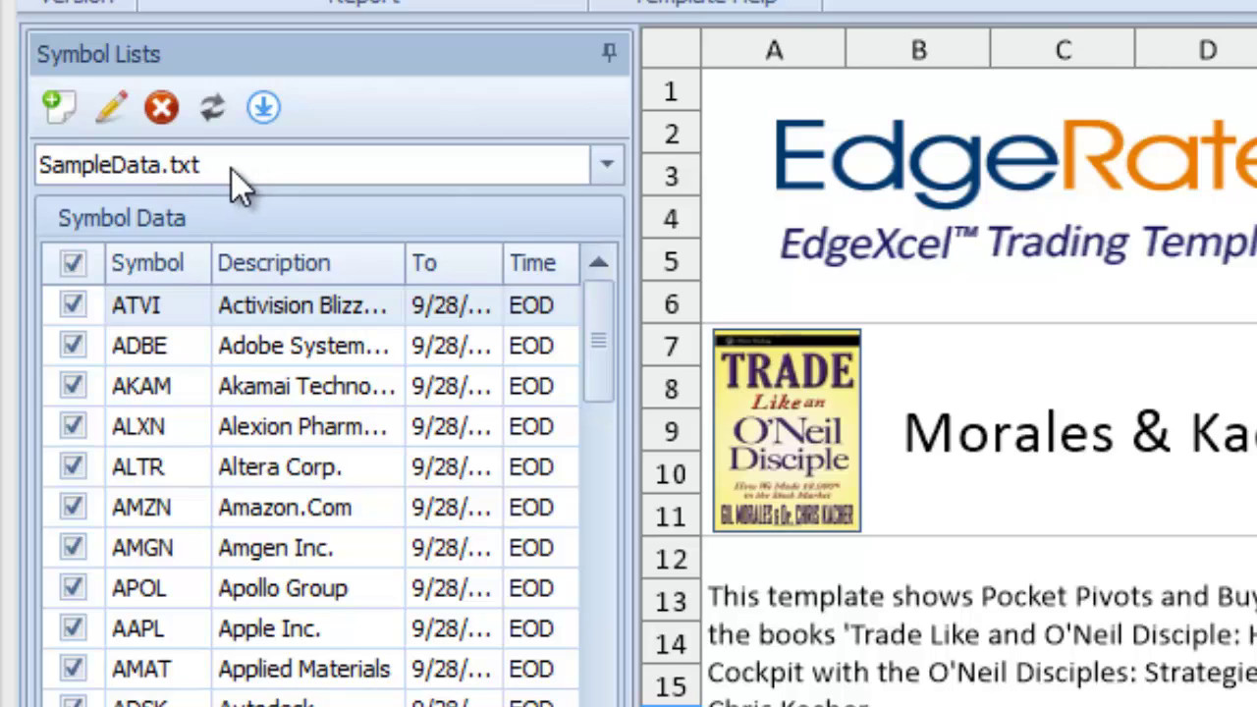
# Choose SampleData.txt as the active symbol list for the EdgeXcel templates.
pyautogui.click(607, 167)
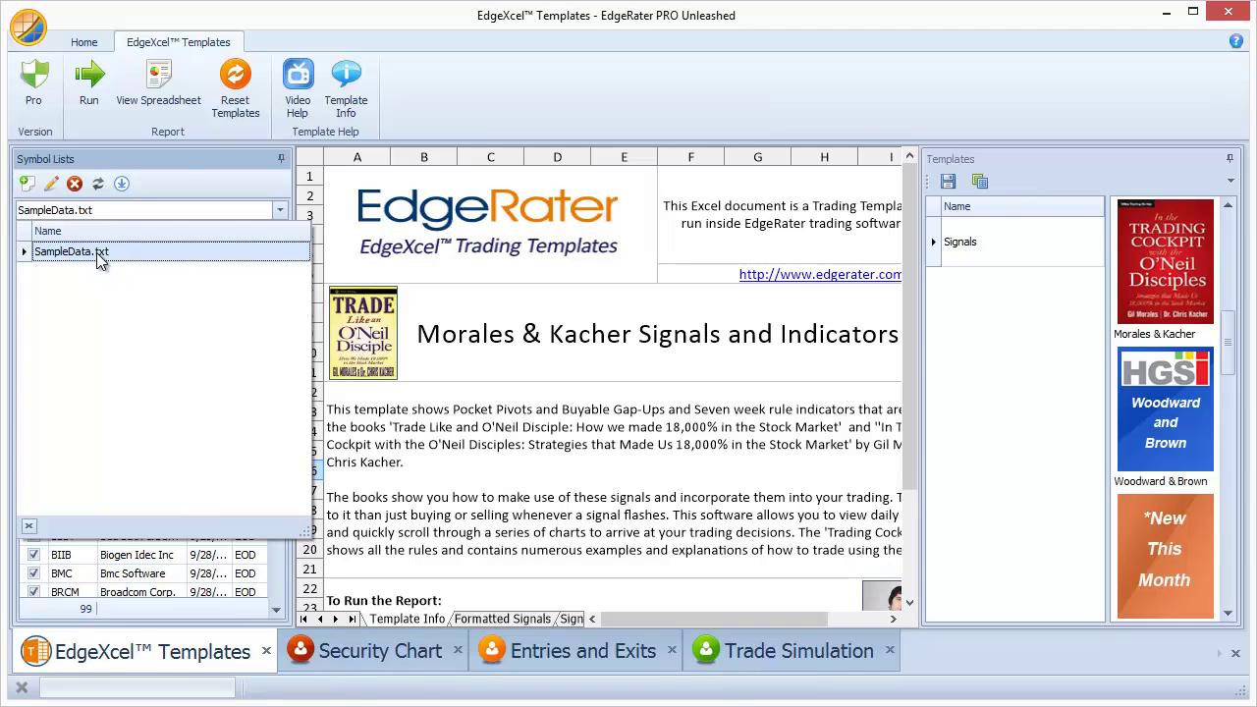
pyautogui.click(97, 253)
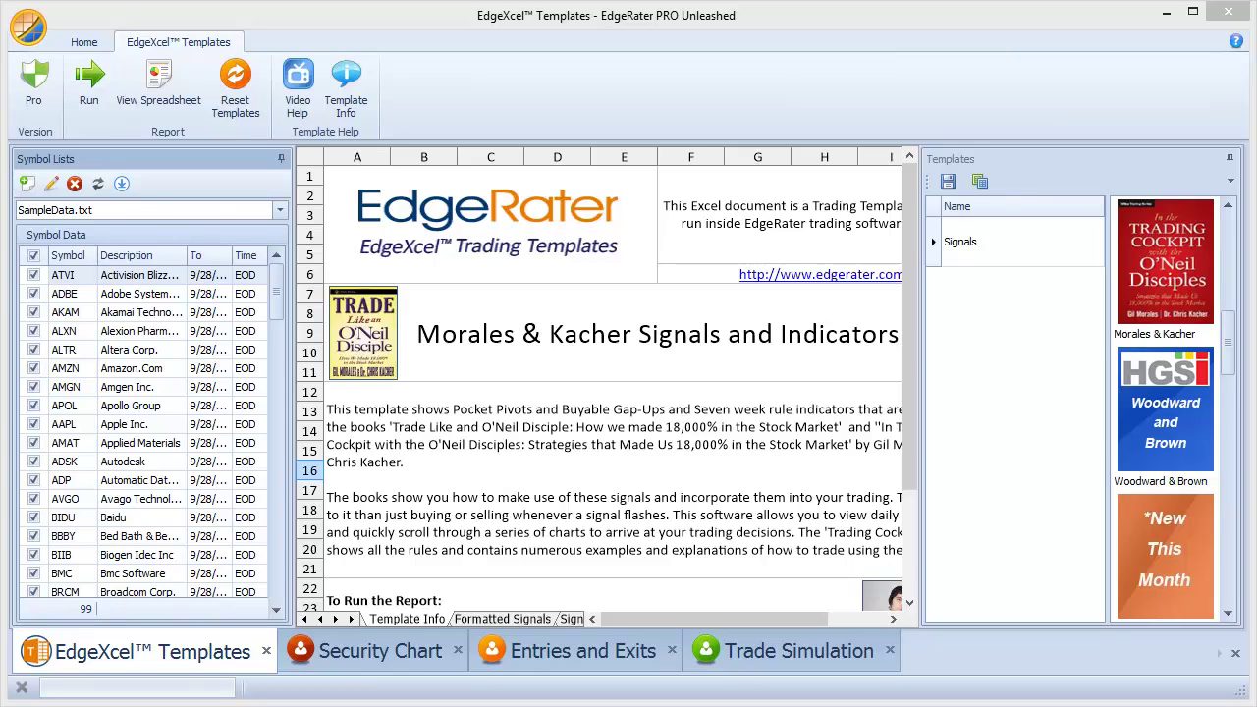
# Switch to File Explorer and open SampleData.txt from the Documents\EdgeRater\Symbol Lists folder in TextPad.
pyautogui.moveTo(744, 332); pyautogui.dragTo(298, 20)
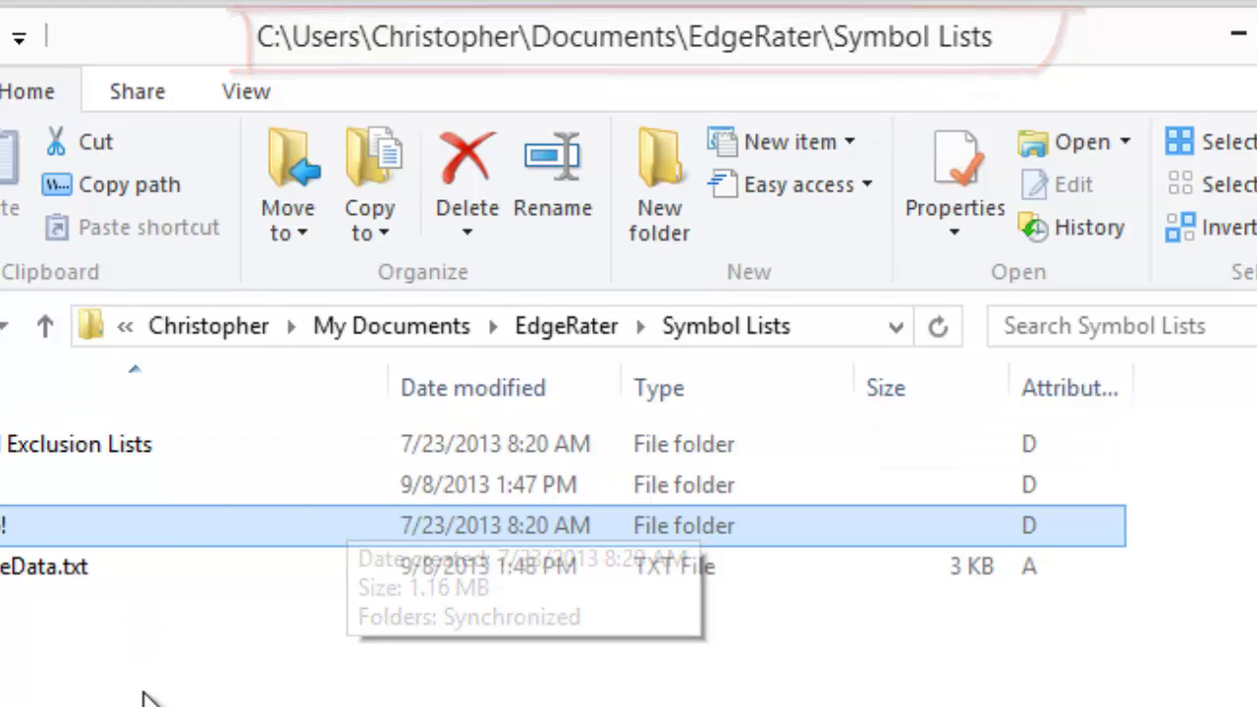
pyautogui.keyDown('ctrl'); pyautogui.click(79, 570); pyautogui.keyUp('ctrl')
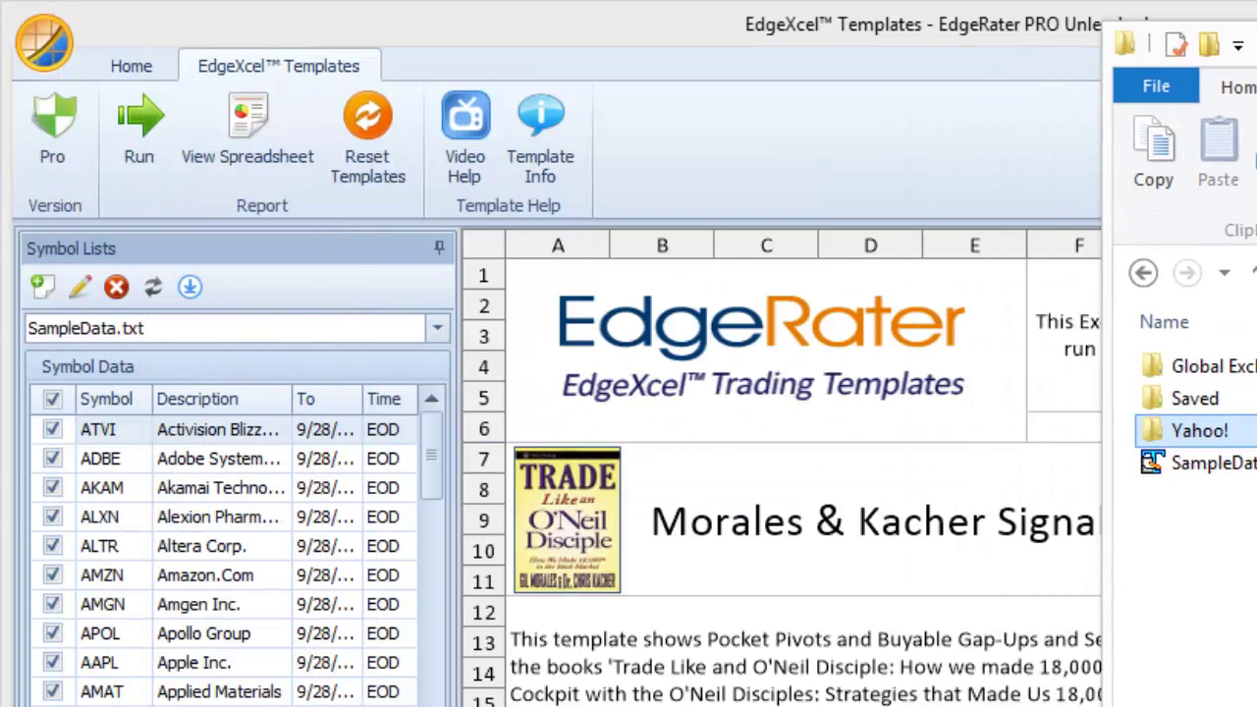
pyautogui.moveTo(1256, 59); pyautogui.dragTo(975, 59)
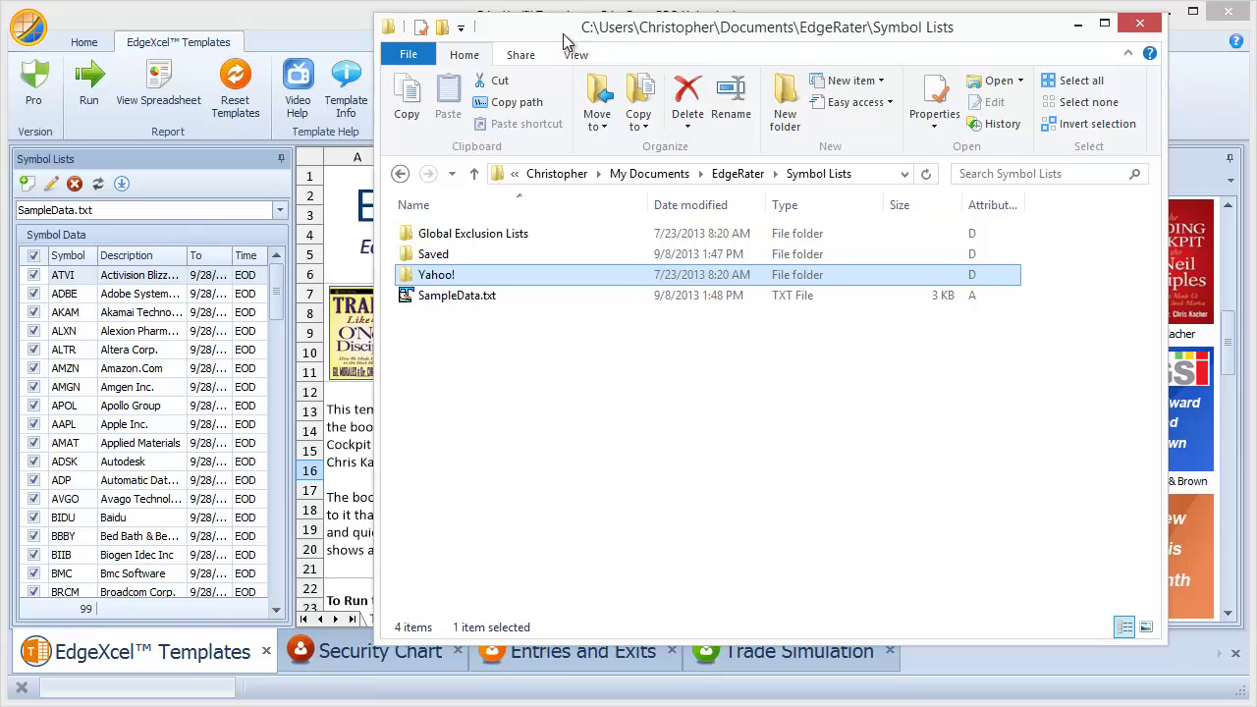
pyautogui.moveTo(590, 44); pyautogui.dragTo(517, 48)
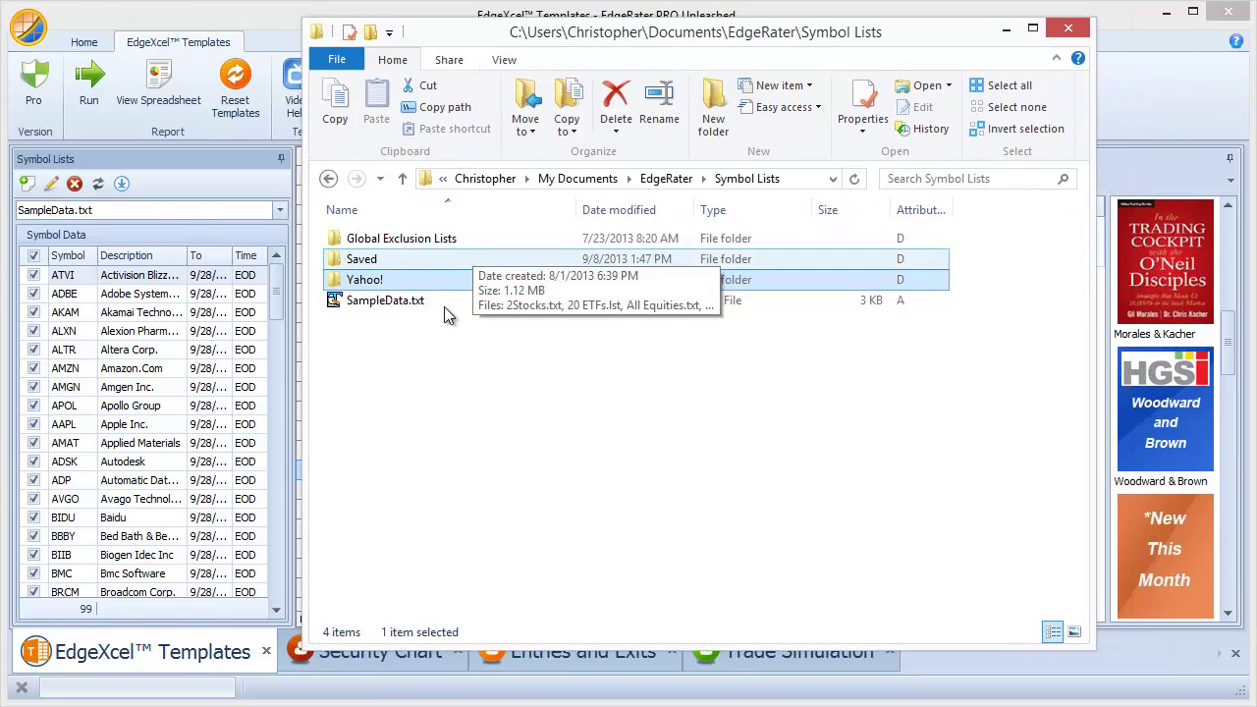
pyautogui.click(382, 304)
pyautogui.click(381, 305)
pyautogui.click(334, 305)
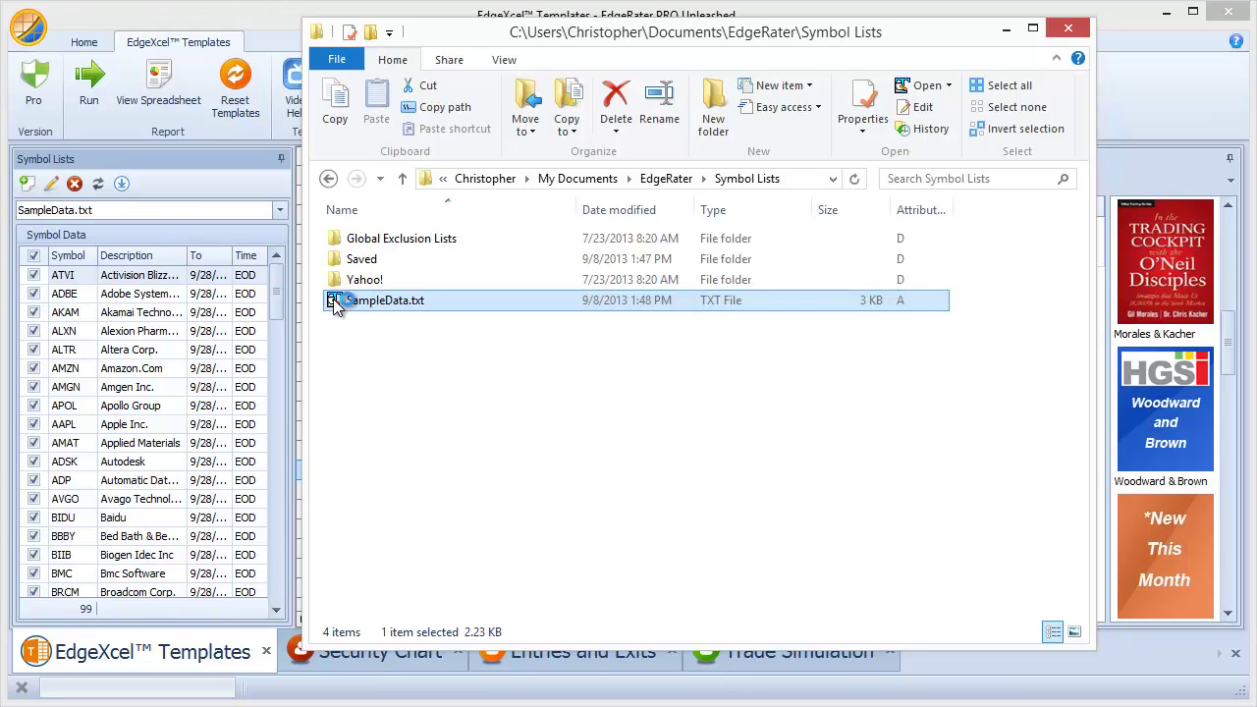
pyautogui.doubleClick(334, 304)
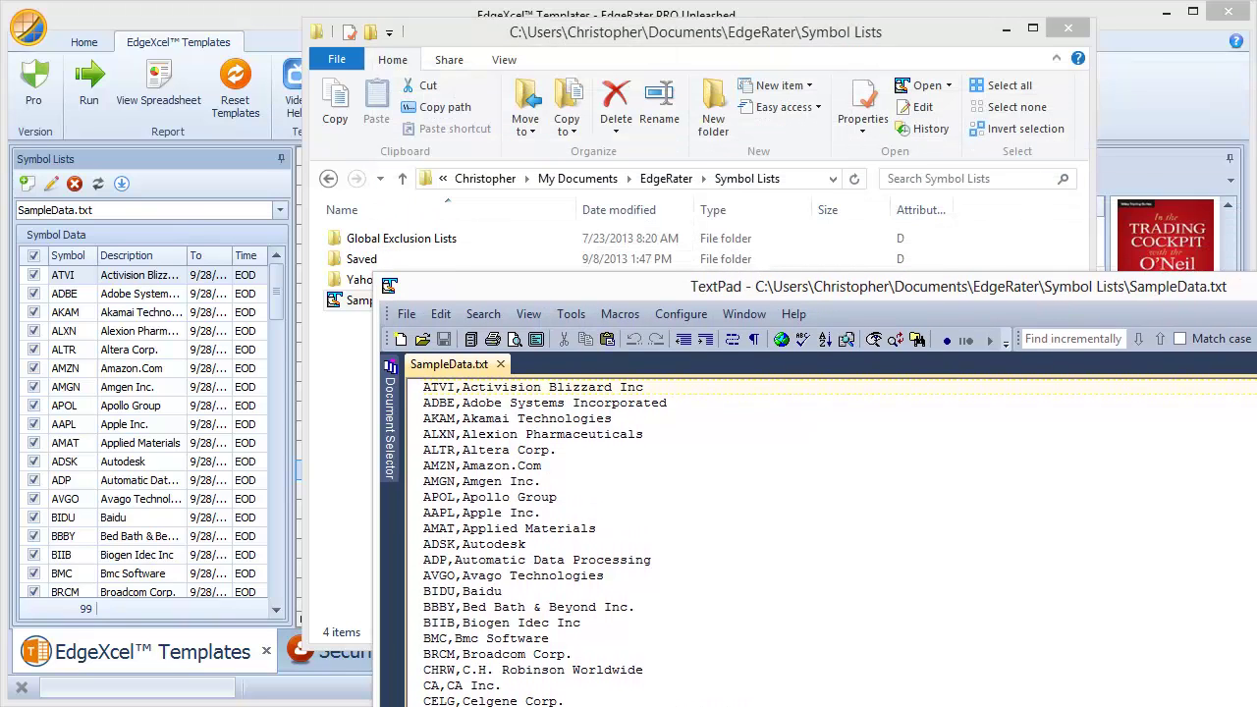
# Examine how SampleData.txt is formatted, highlighting the ticker ATVI in the first line and looking through the remaining symbols and descriptions.
pyautogui.moveTo(1256, 286); pyautogui.dragTo(1054, 3)
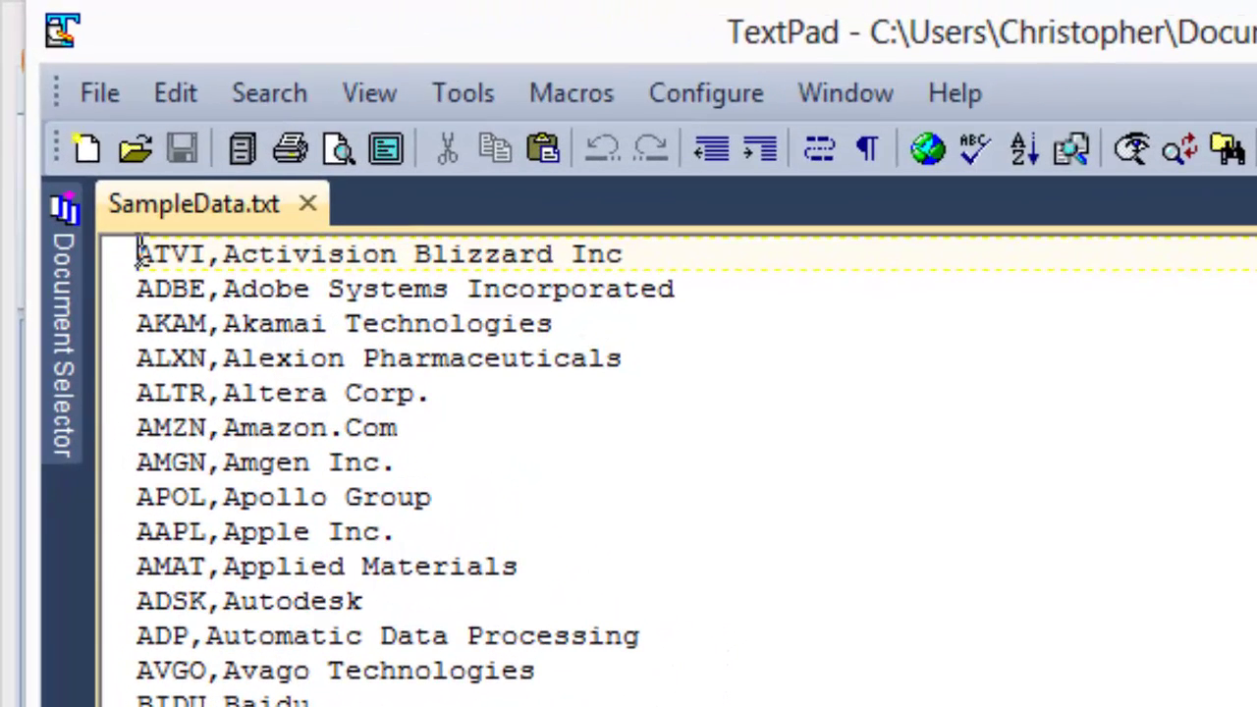
pyautogui.moveTo(137, 253); pyautogui.dragTo(190, 253)
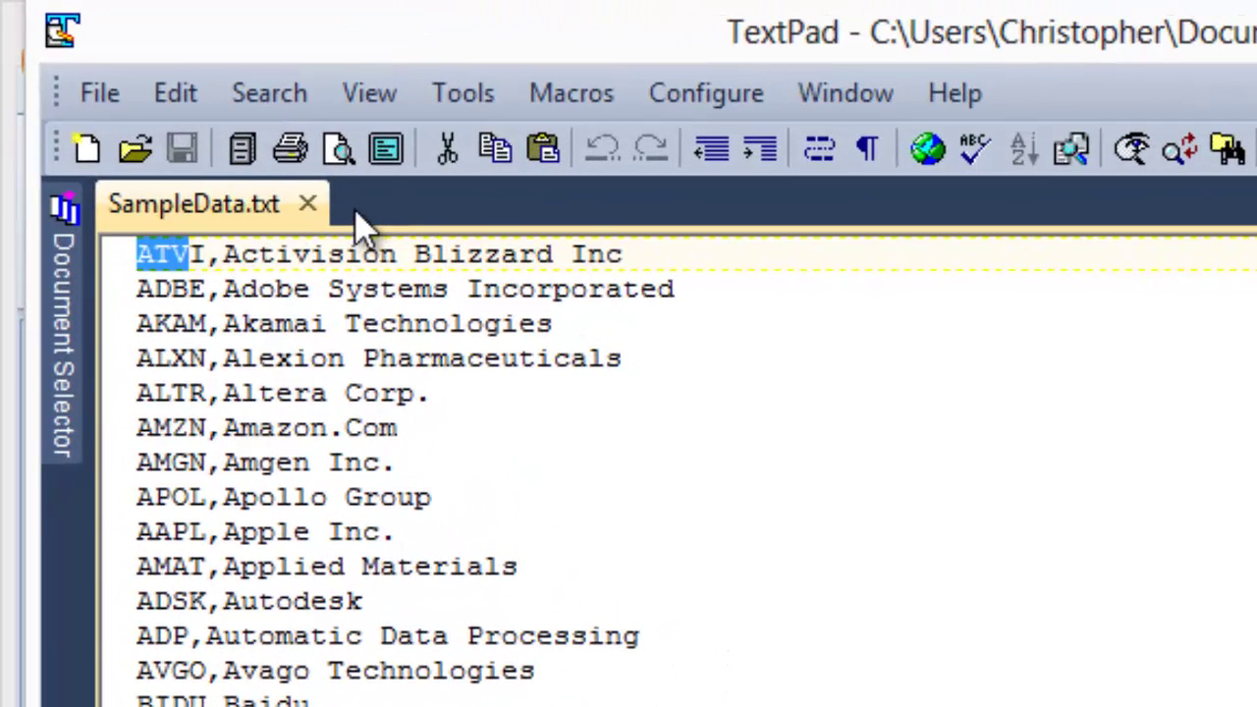
pyautogui.keyDown('shift'); pyautogui.click(208, 253); pyautogui.keyUp('shift')
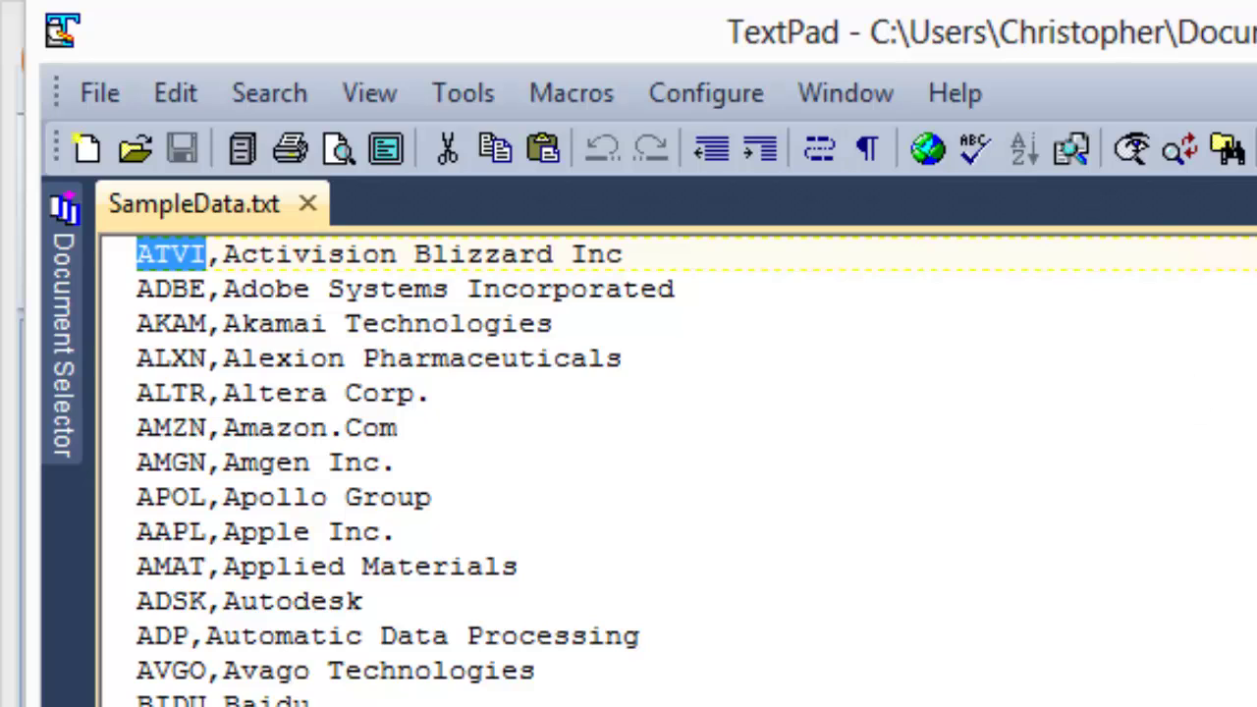
pyautogui.scroll(-20, 677, 471)
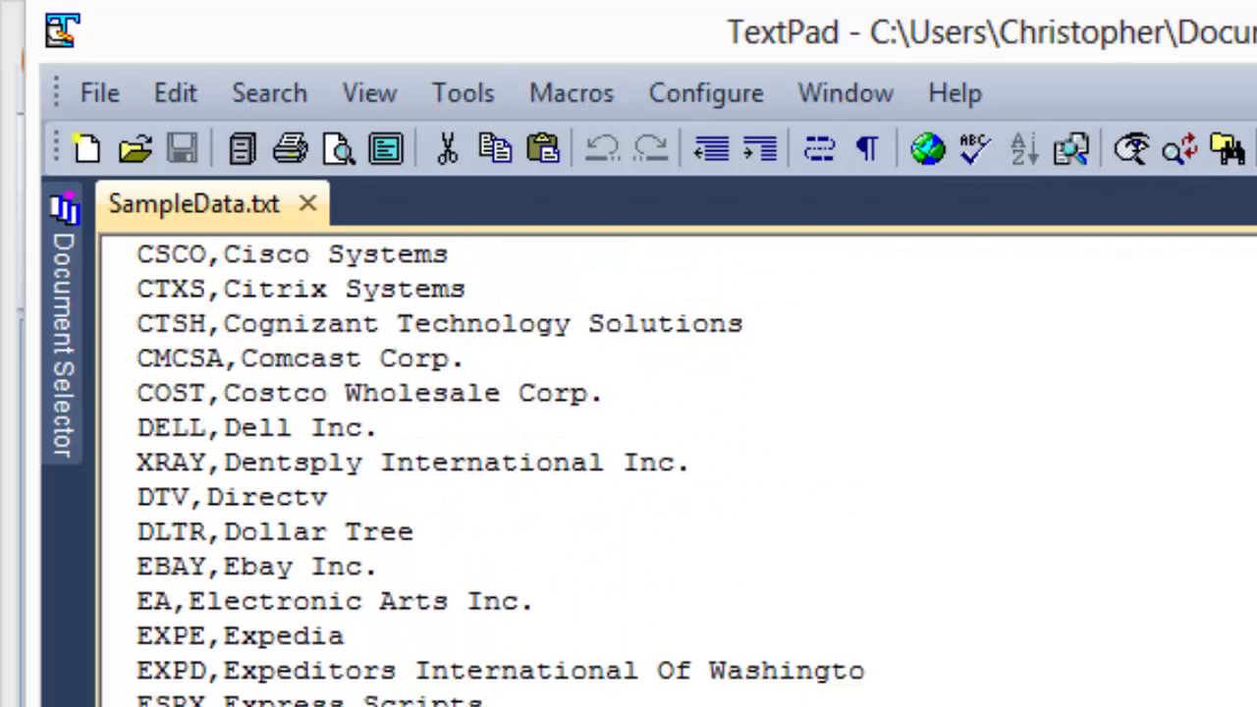
pyautogui.scroll(-3, 678, 471)
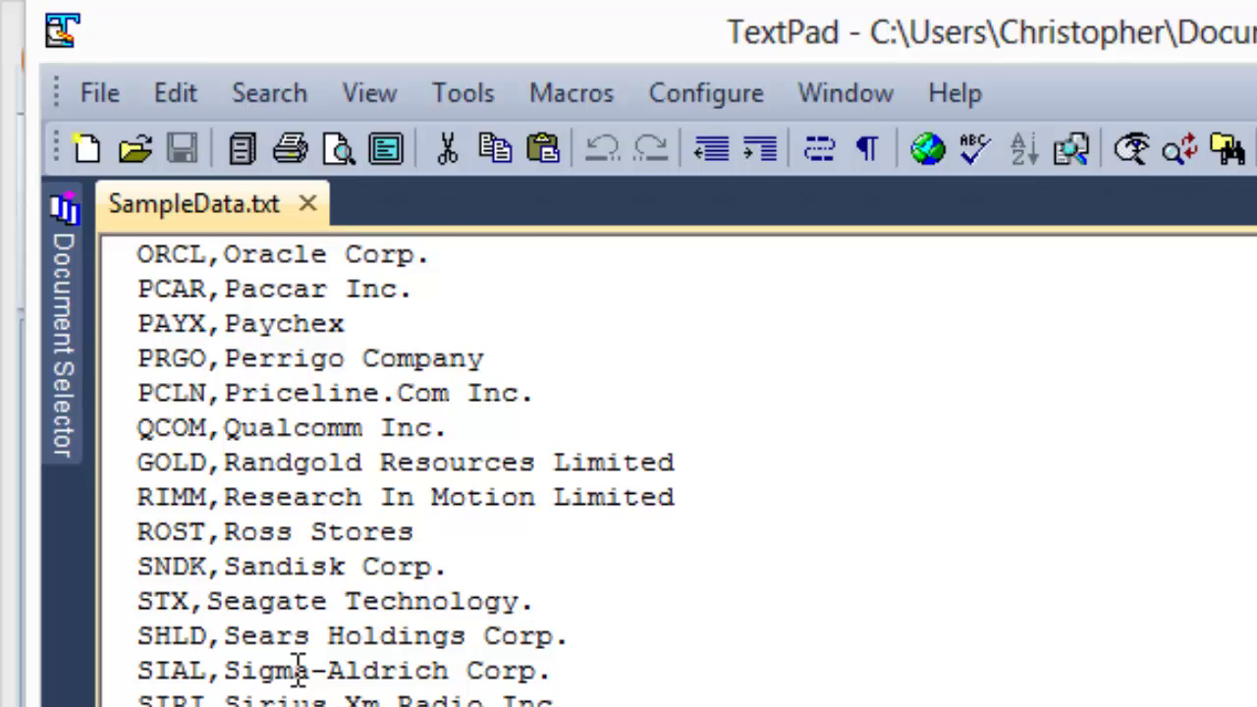
pyautogui.scroll(15, 299, 660)
pyautogui.scroll(8, 300, 660)
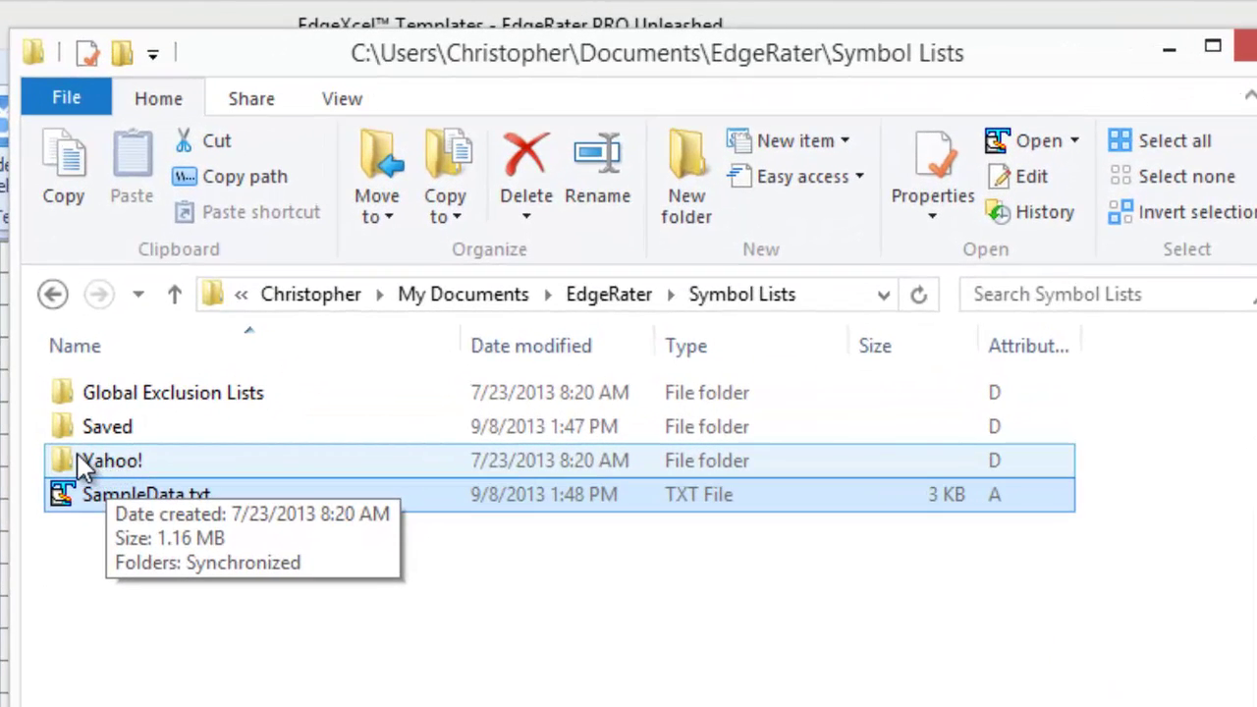
# In File Explorer, open the Synchronized folder inside Yahoo! and look through its country folders.
pyautogui.doubleClick(79, 466)
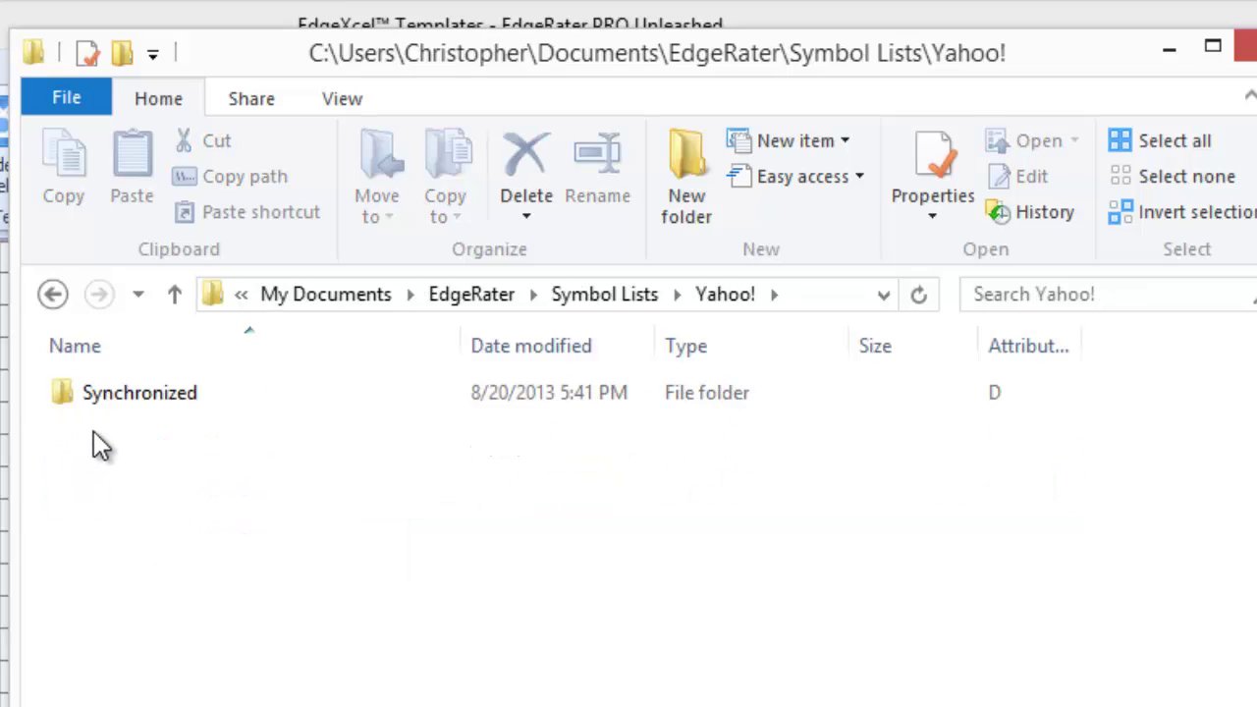
pyautogui.click(98, 409)
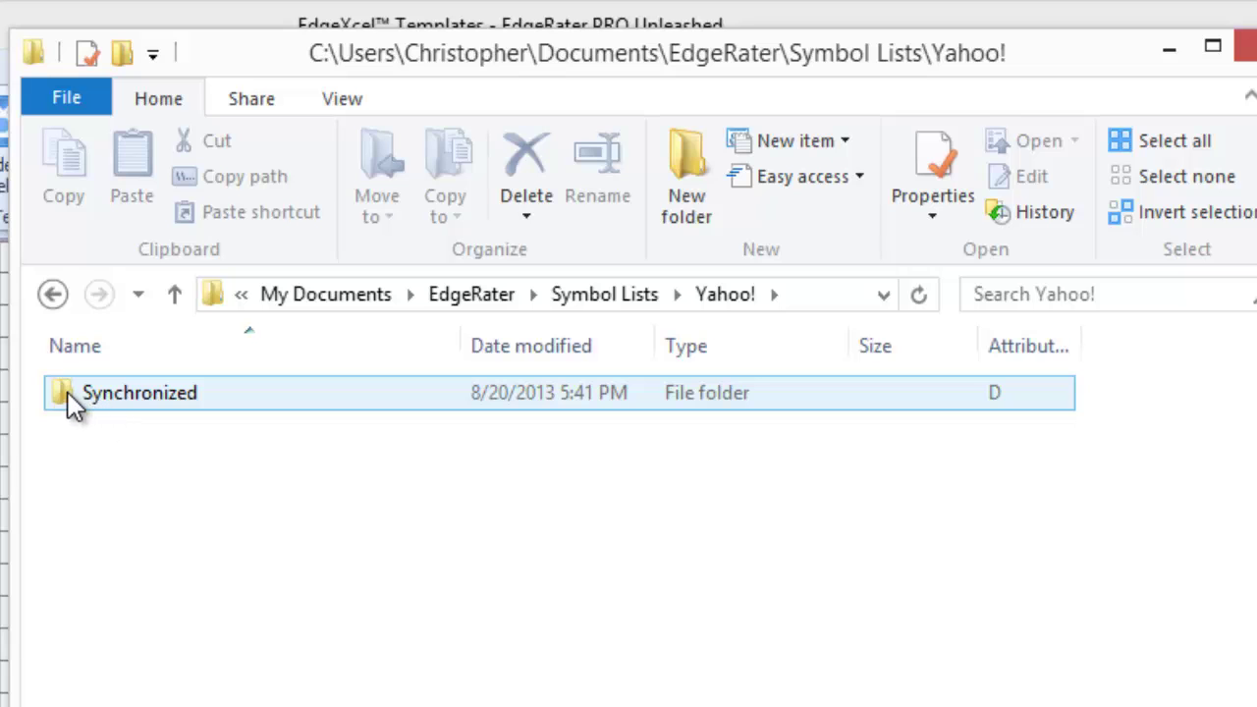
pyautogui.doubleClick(67, 392)
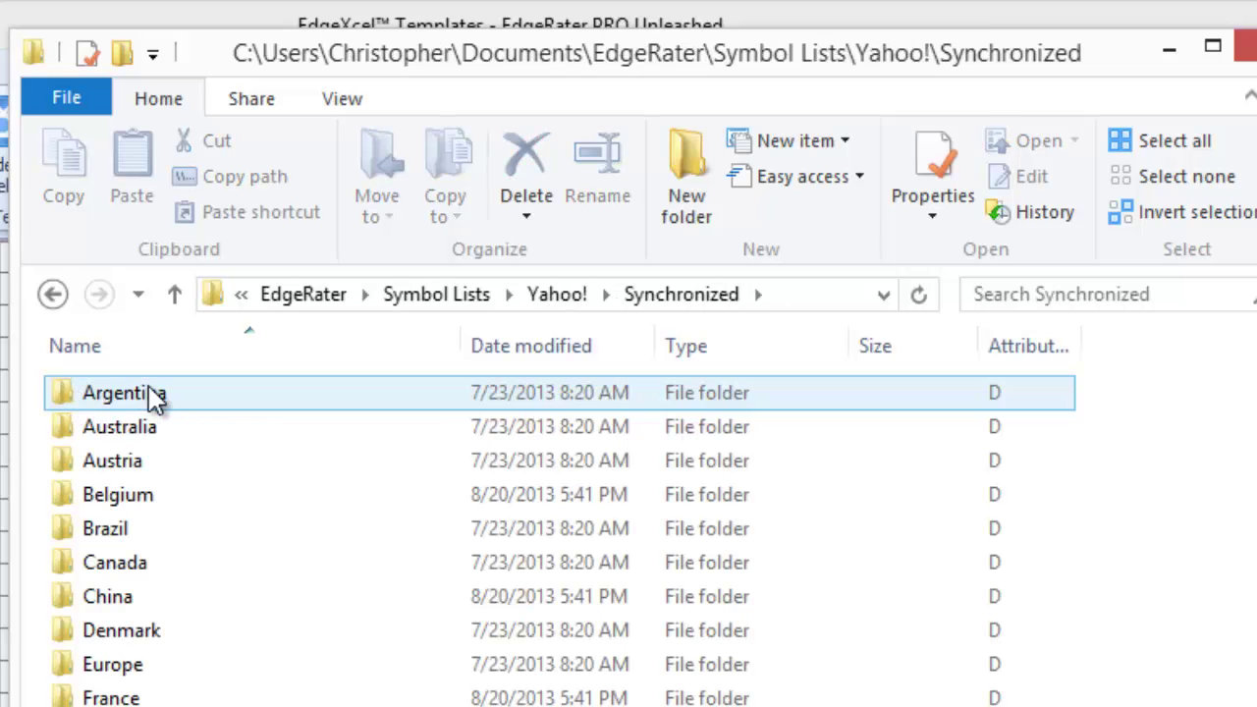
pyautogui.scroll(-3, 167, 444)
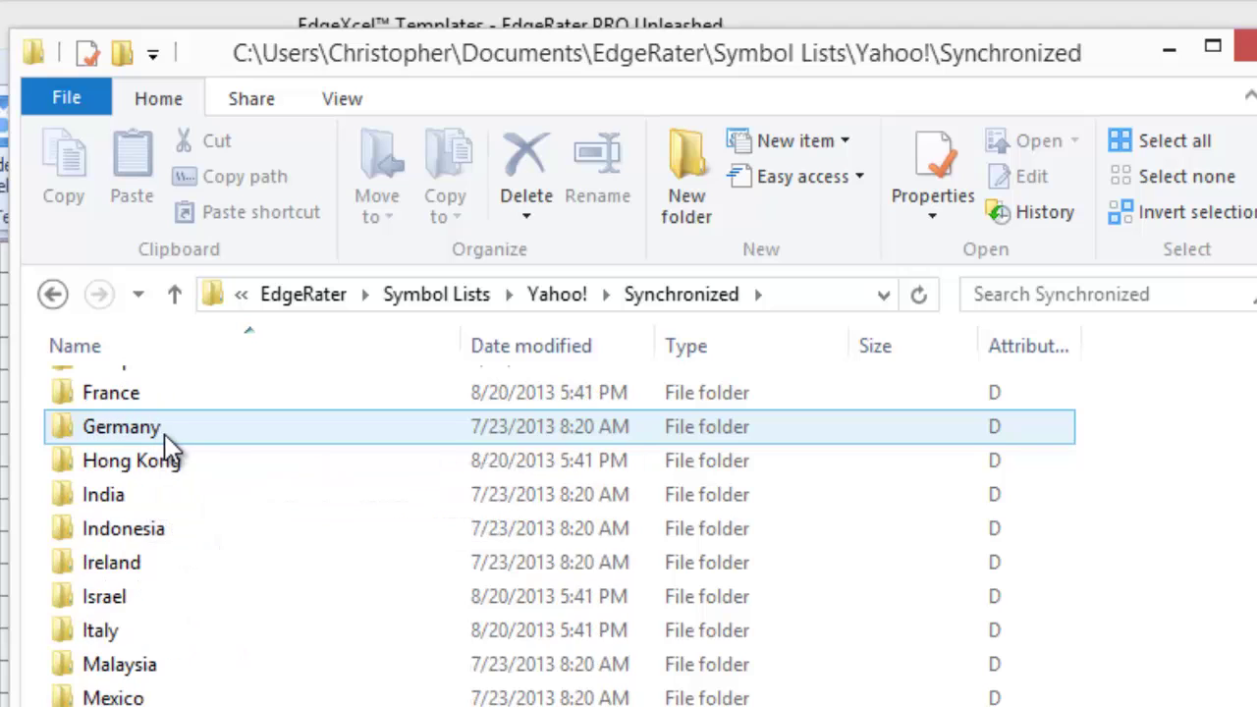
pyautogui.scroll(3, 167, 432)
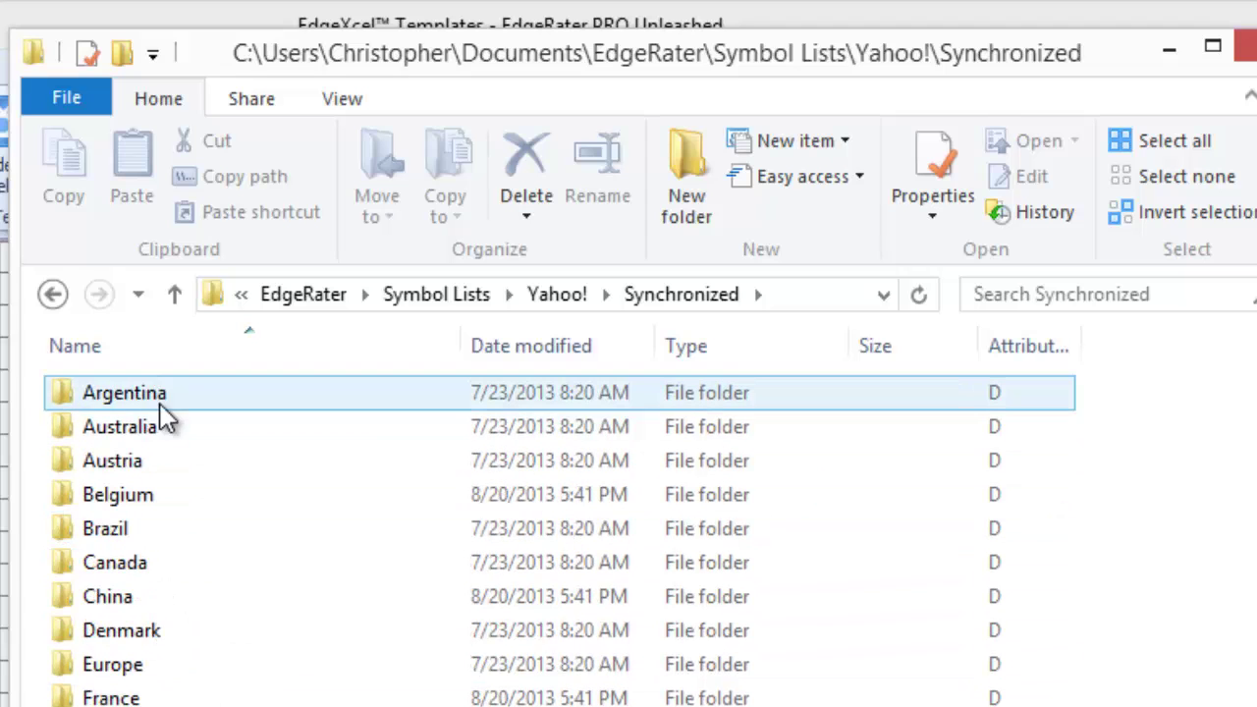
pyautogui.scroll(-3, 162, 491)
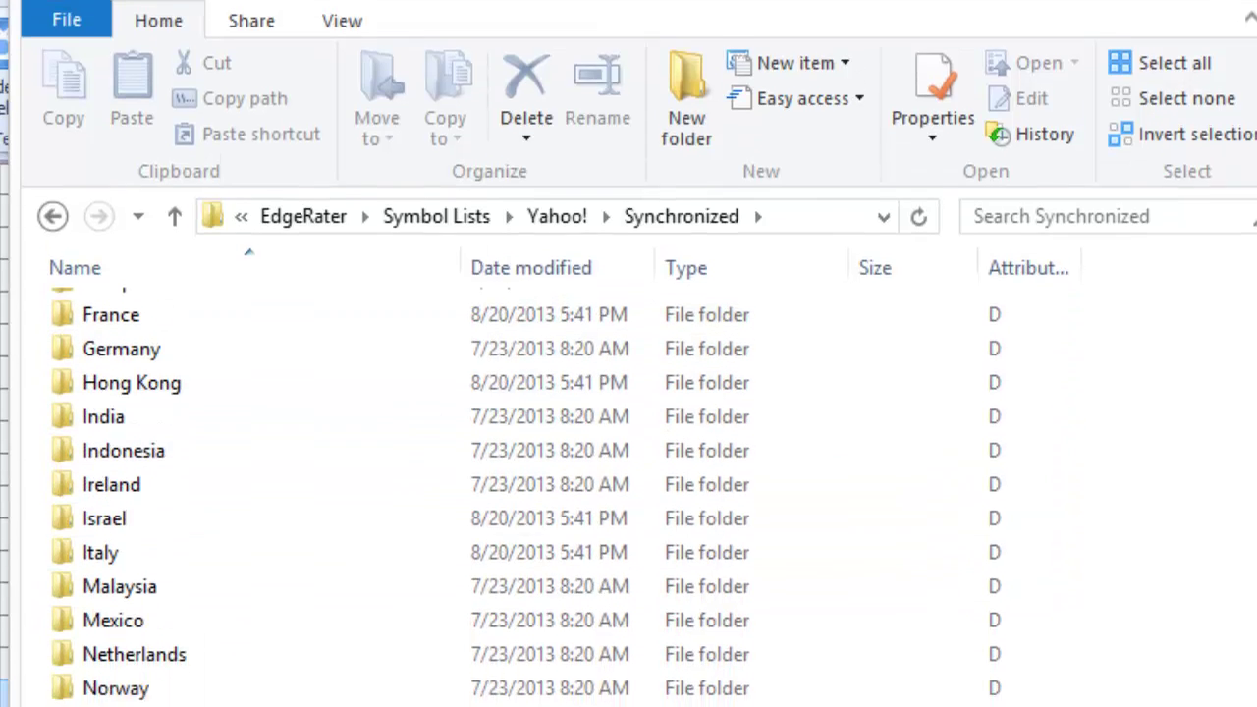
pyautogui.scroll(3, 183, 697)
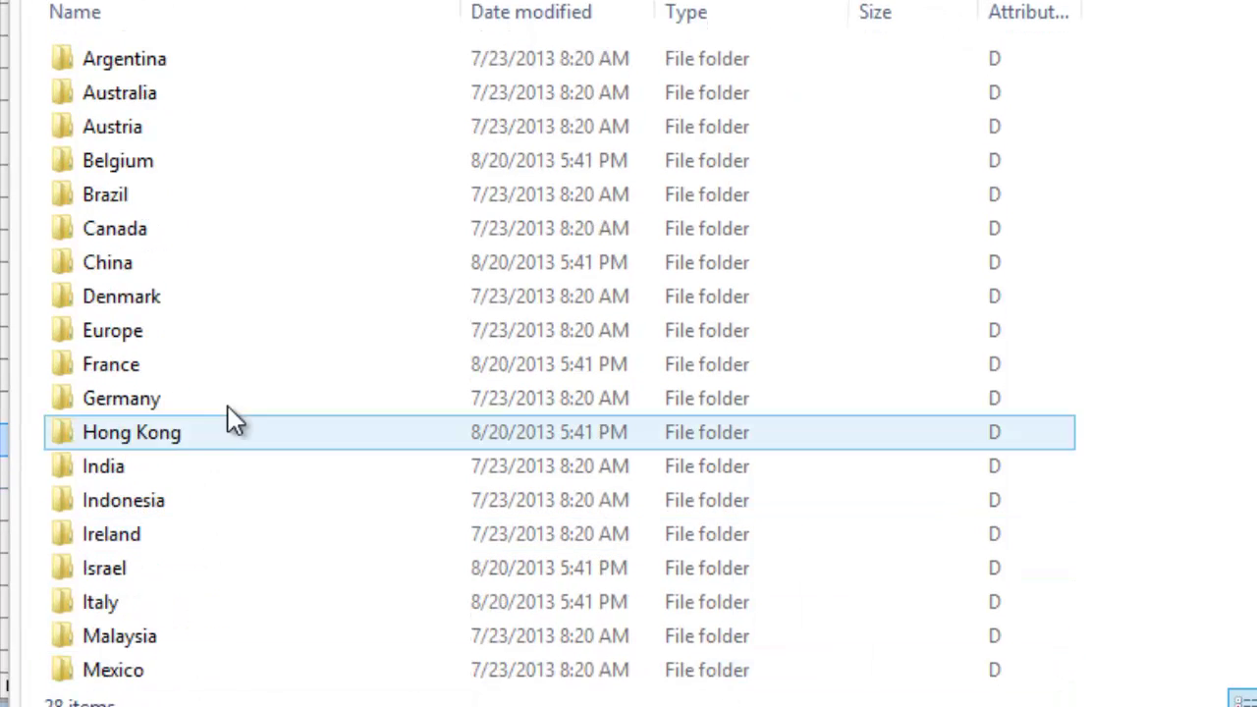
pyautogui.scroll(-3, 231, 397)
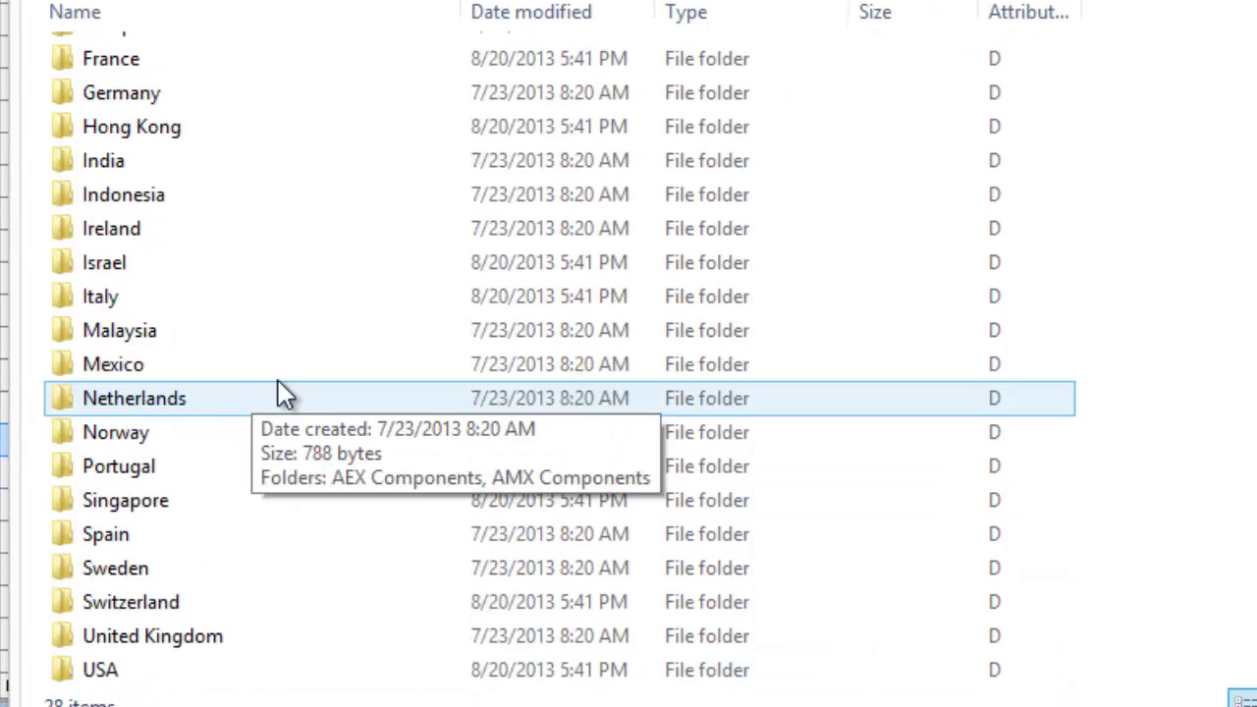
# Browse the USA folder's symbol lists and open Nasdaq 100.txt from its Nasdaq 100 subfolder.
pyautogui.doubleClick(102, 672)
pyautogui.scroll(-1, 261, 236)
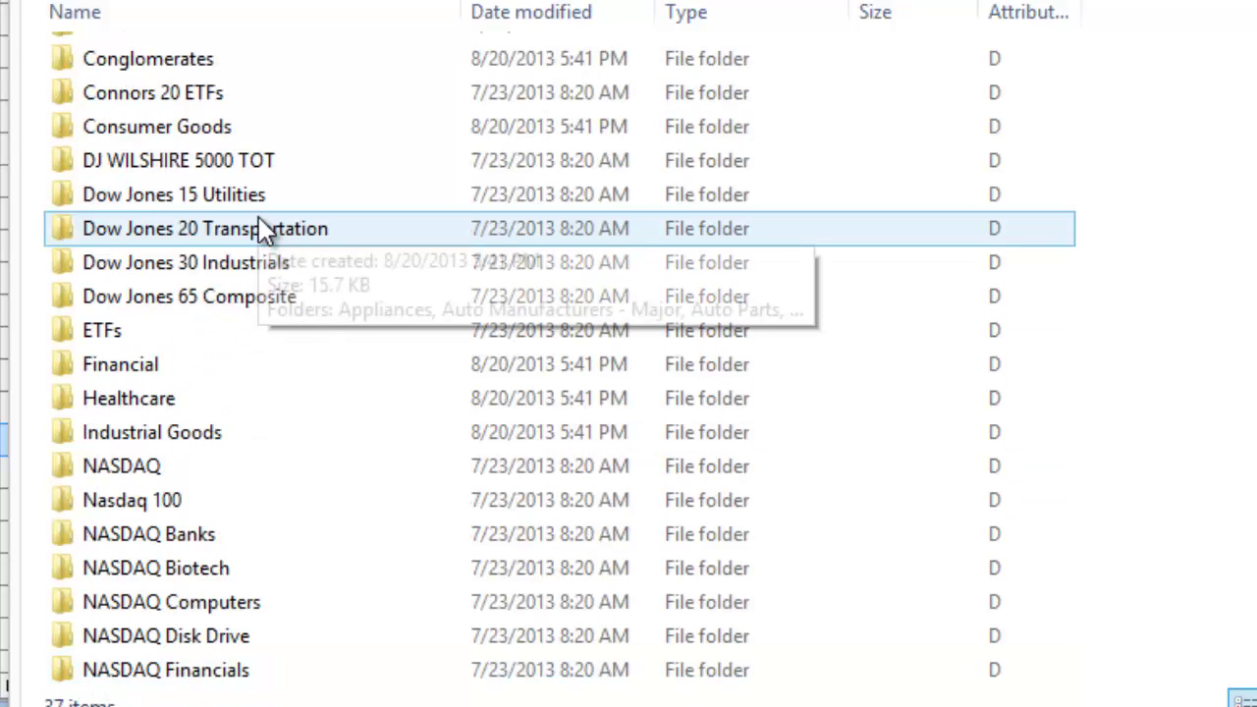
pyautogui.scroll(-5, 295, 226)
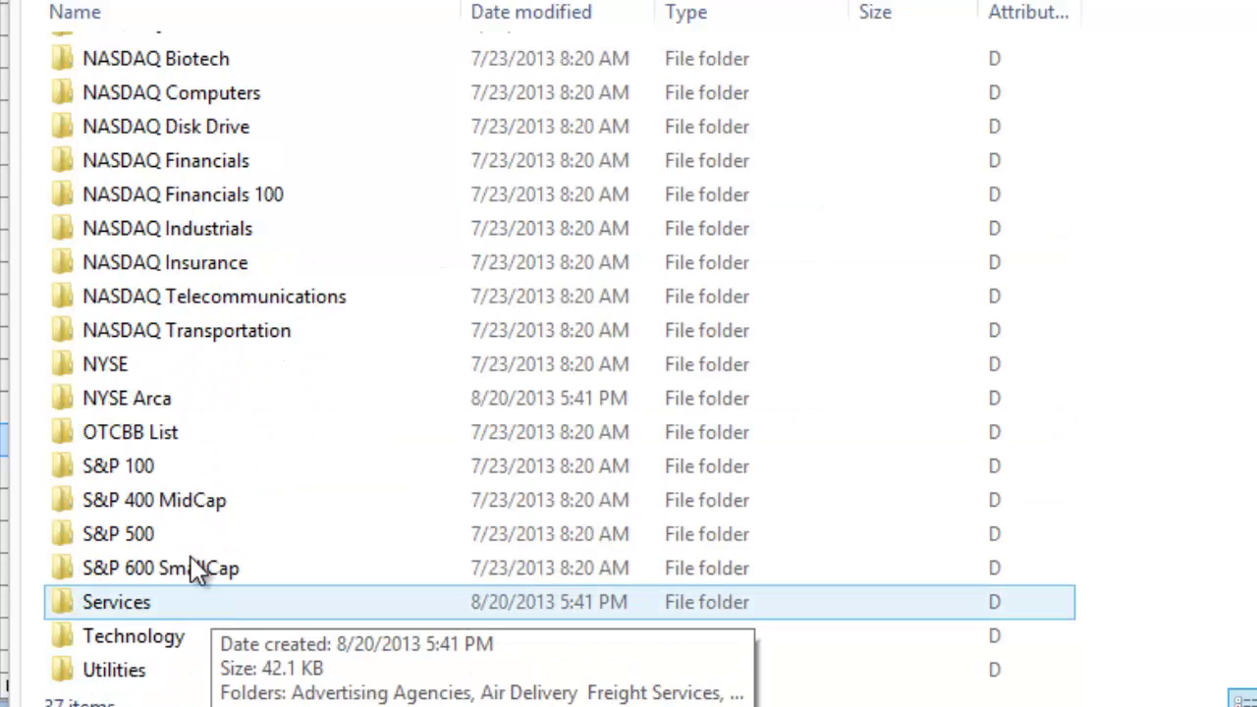
pyautogui.scroll(4, 197, 570)
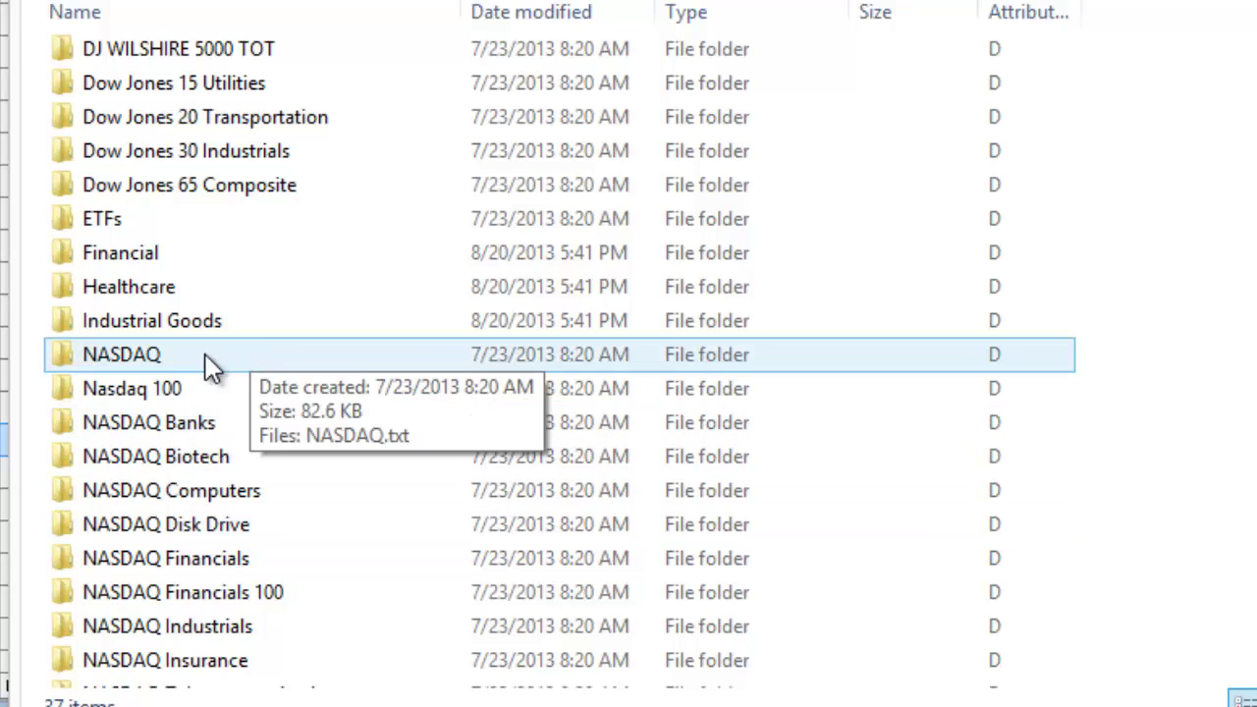
pyautogui.doubleClick(121, 391)
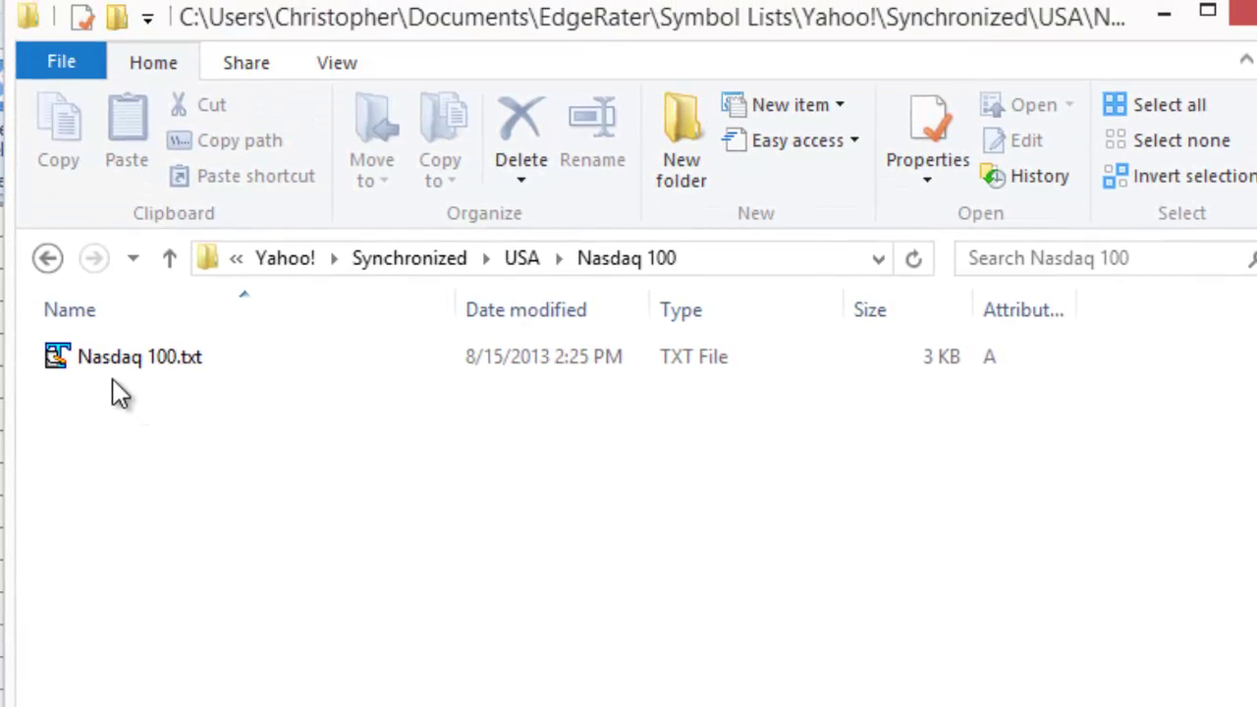
pyautogui.click(62, 369)
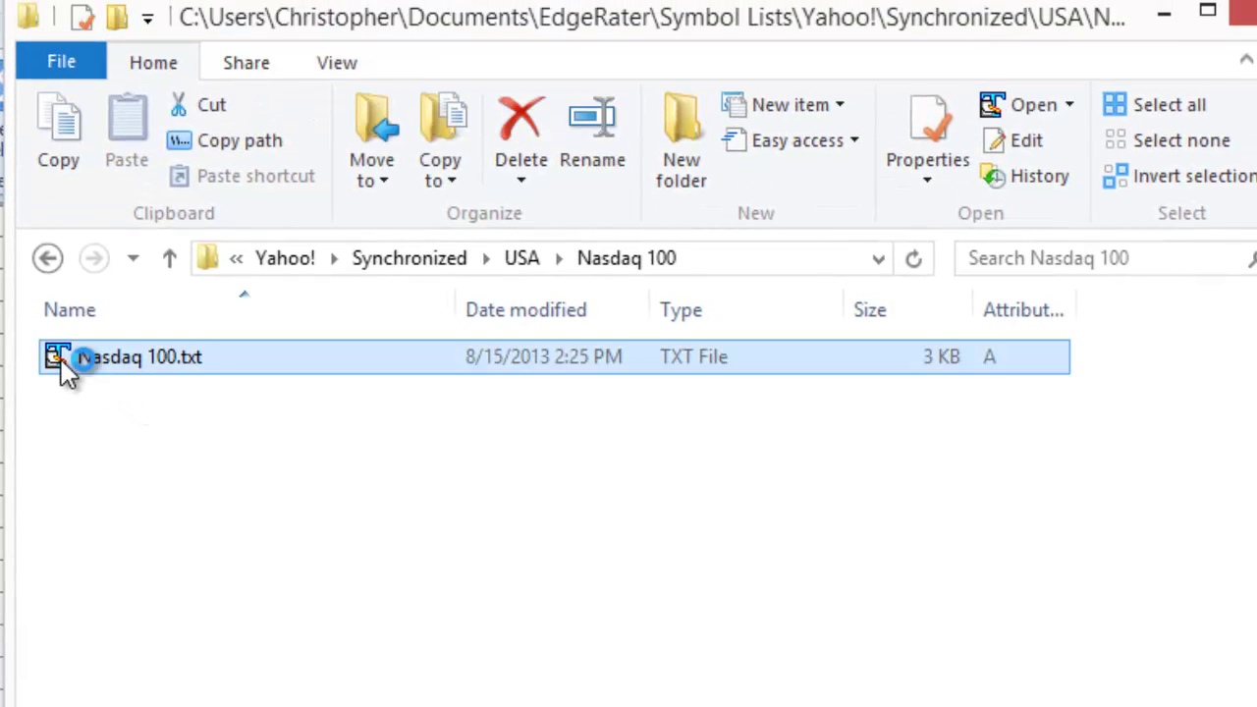
pyautogui.doubleClick(60, 359)
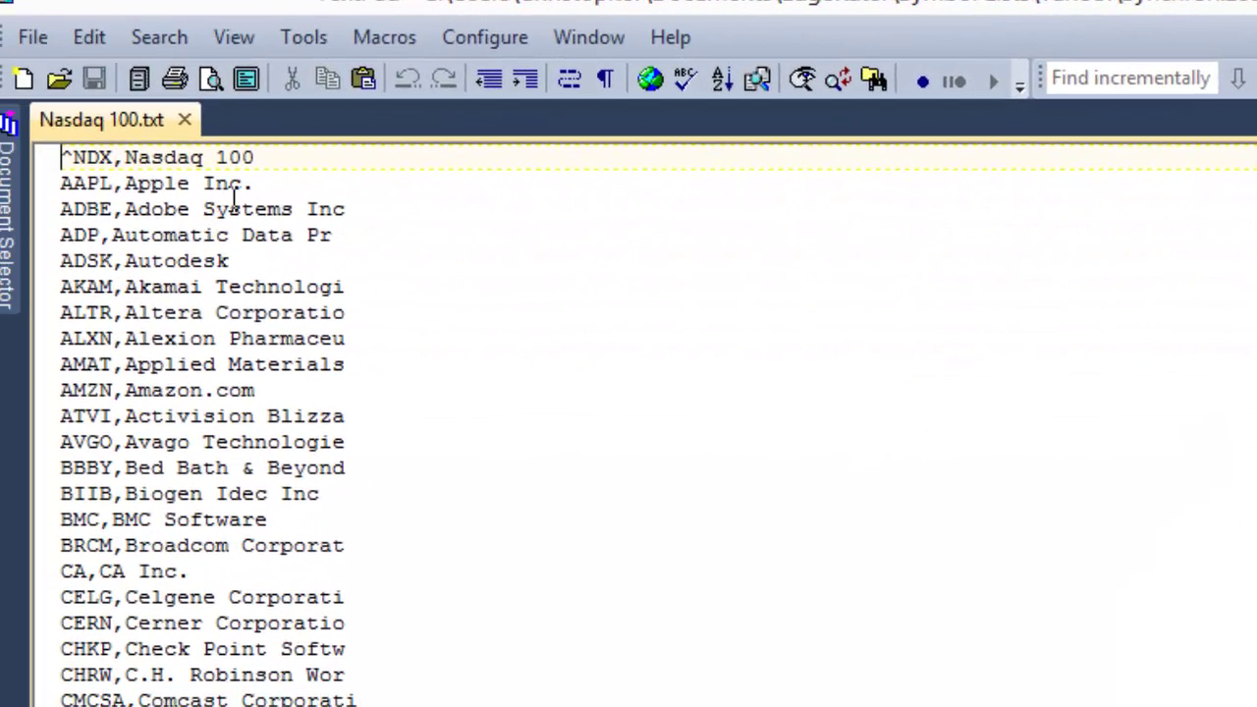
# Look through the symbols in Nasdaq 100.txt, then close the text file and return to EdgeRater.
pyautogui.scroll(-4, 315, 169)
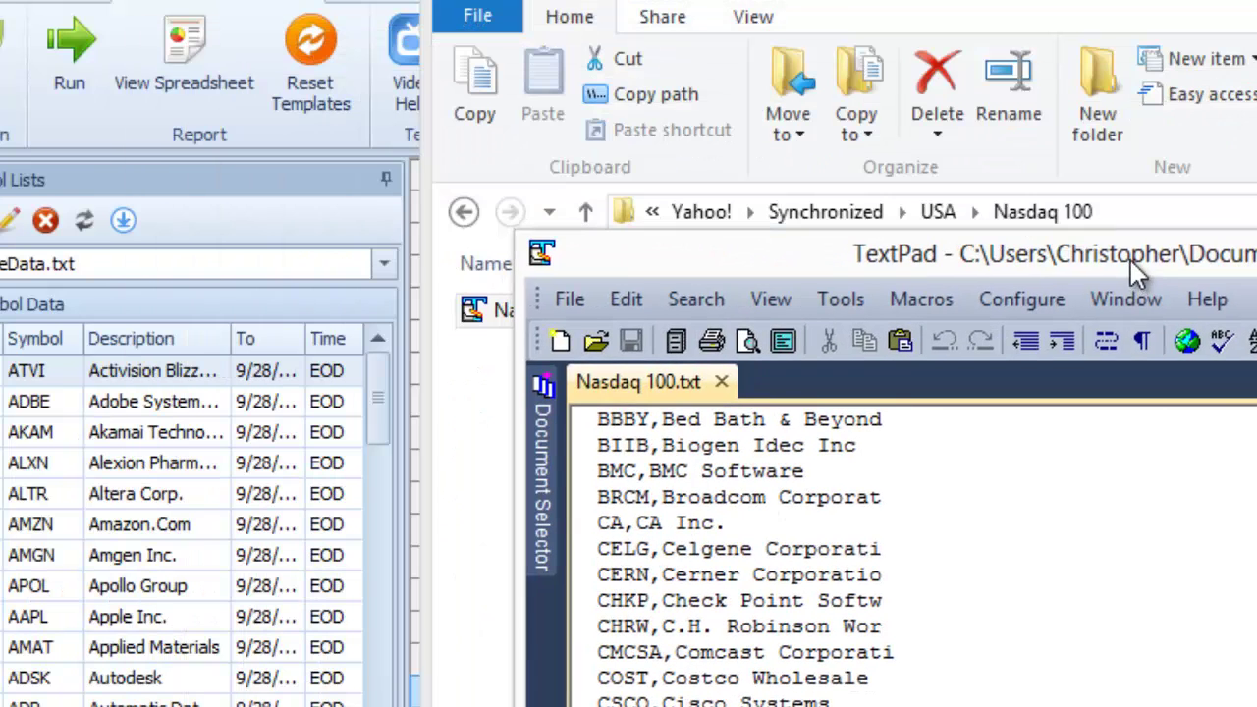
pyautogui.moveTo(1130, 261); pyautogui.dragTo(778, 24)
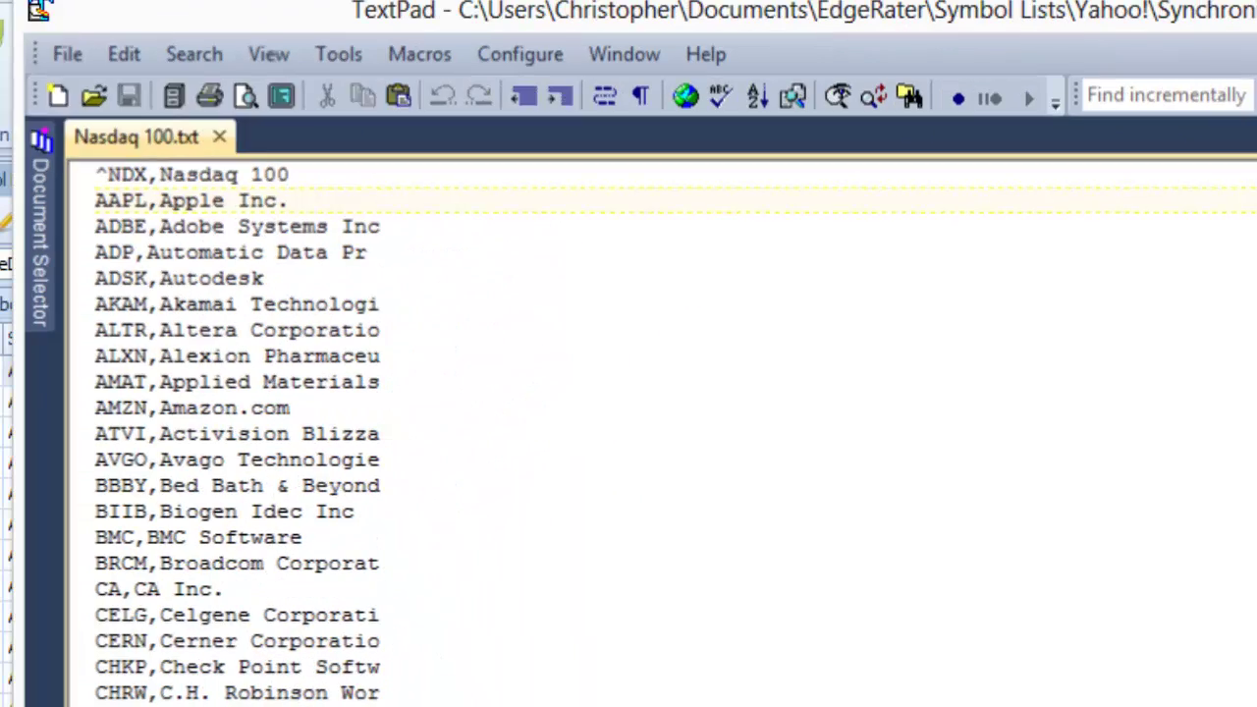
pyautogui.hotkey('alt', 'F4')
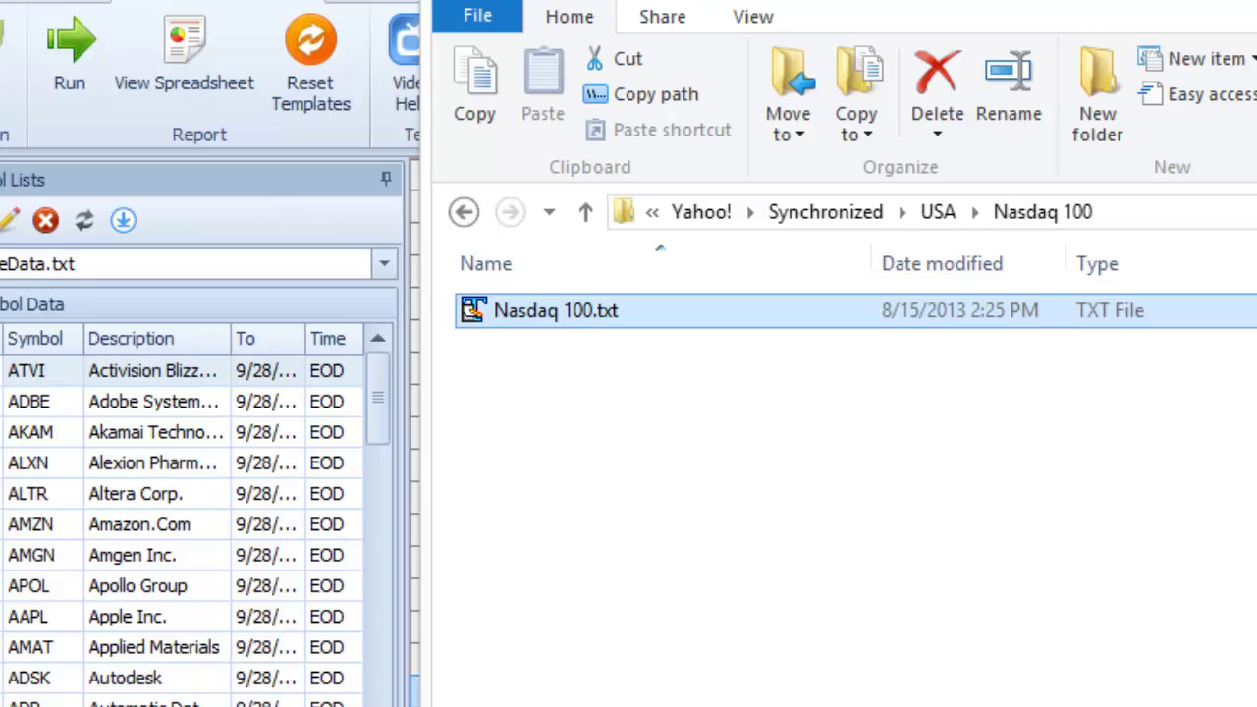
pyautogui.hotkey('alt', 'F4')
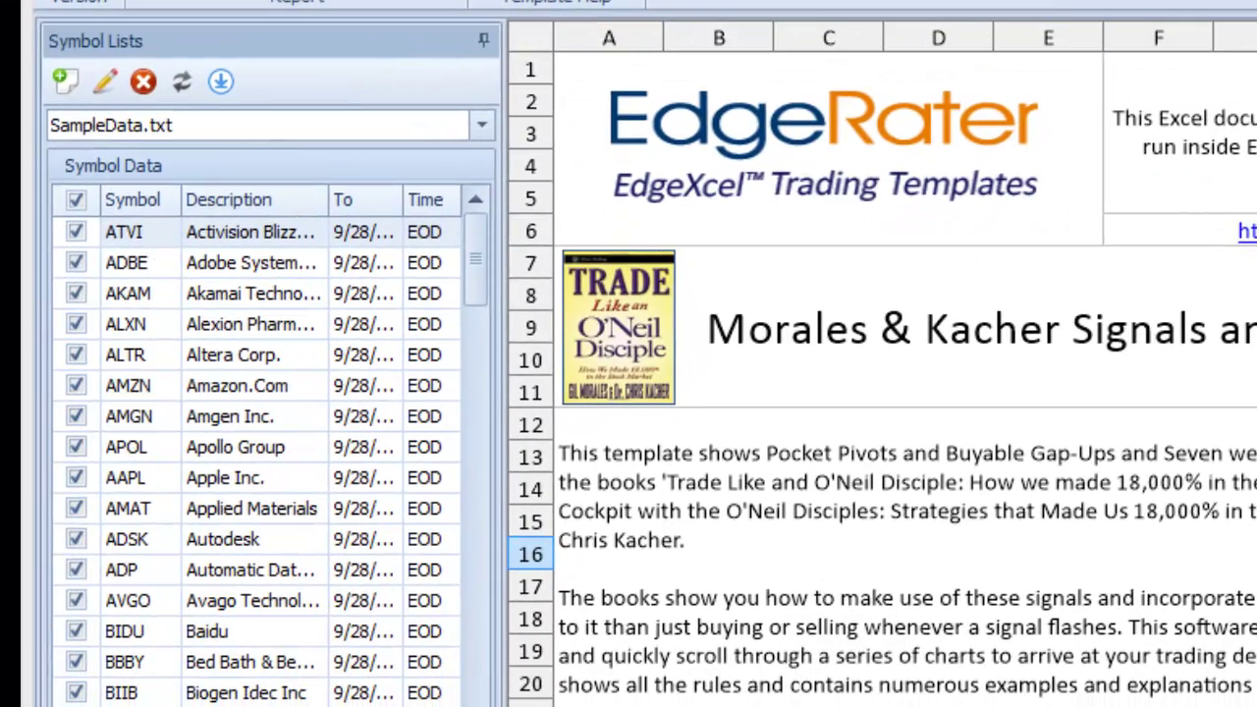
# Check which symbol lists are available for selection in EdgeRater.
pyautogui.click(488, 123)
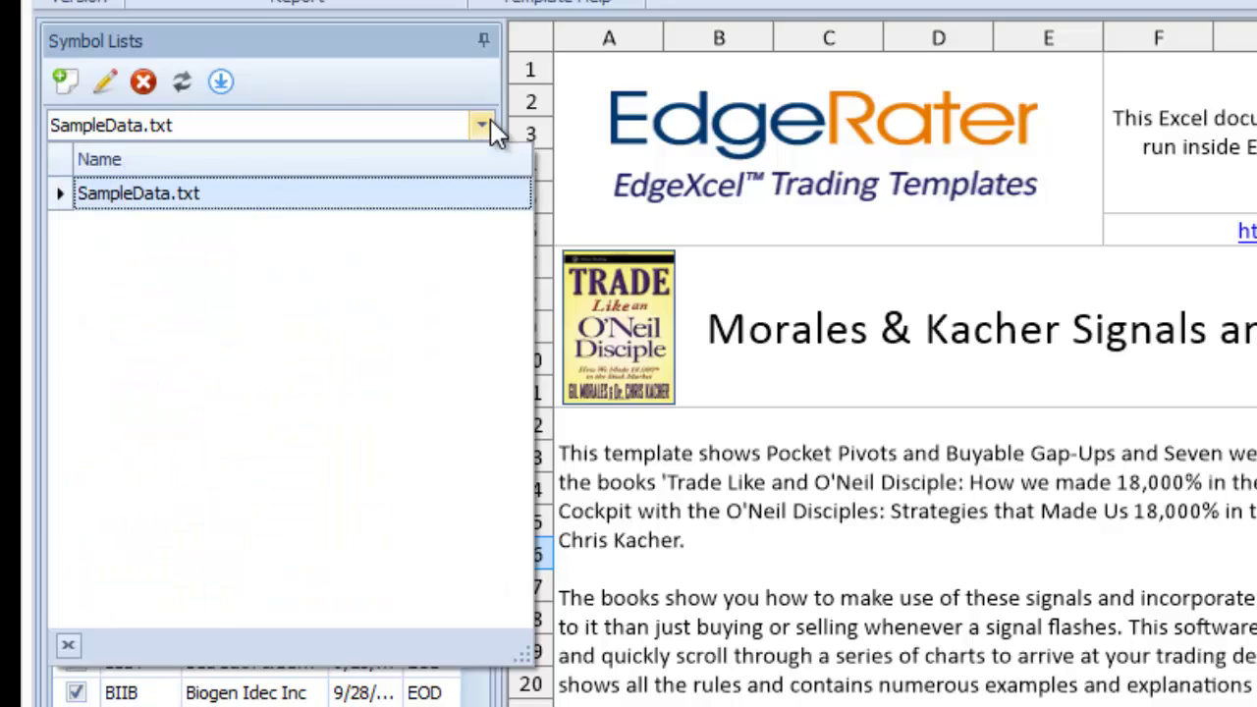
pyautogui.click(481, 125)
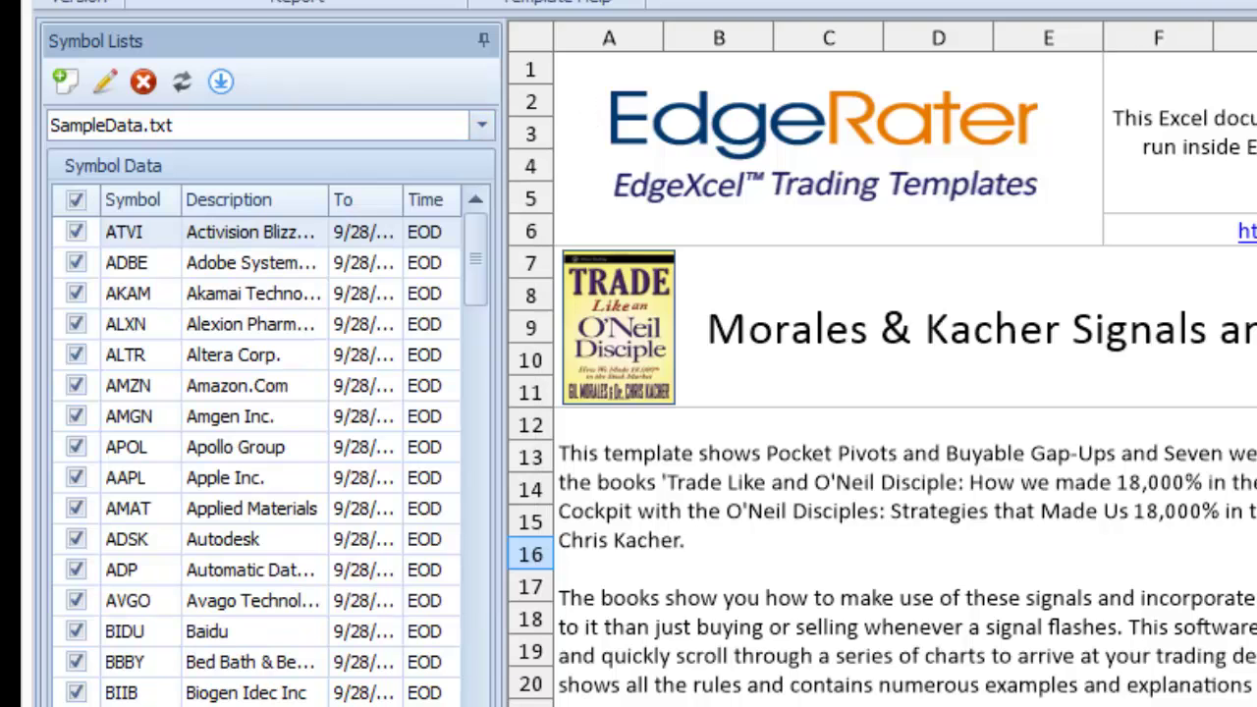
# Switch to File Explorer and copy Nasdaq 100.txt from the USA Nasdaq 100 folder into the EdgeRater Symbol Lists folder.
pyautogui.hotkey('alt', 'Tab')
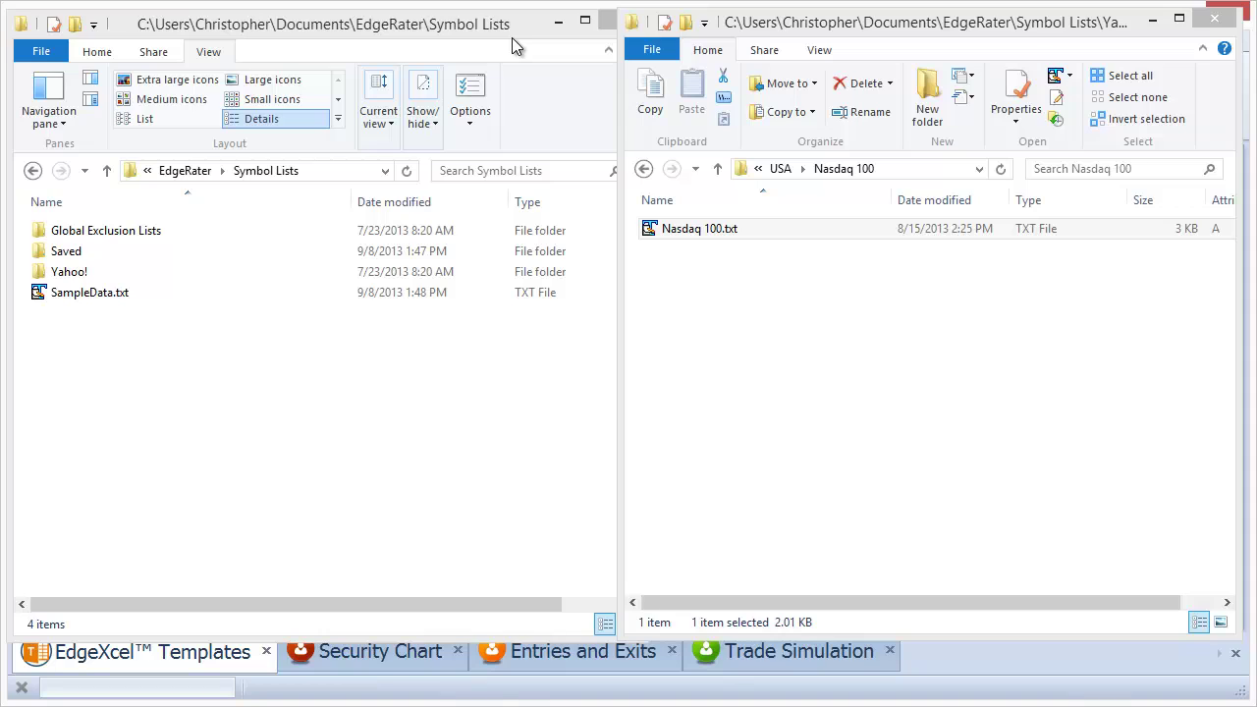
pyautogui.click(652, 235)
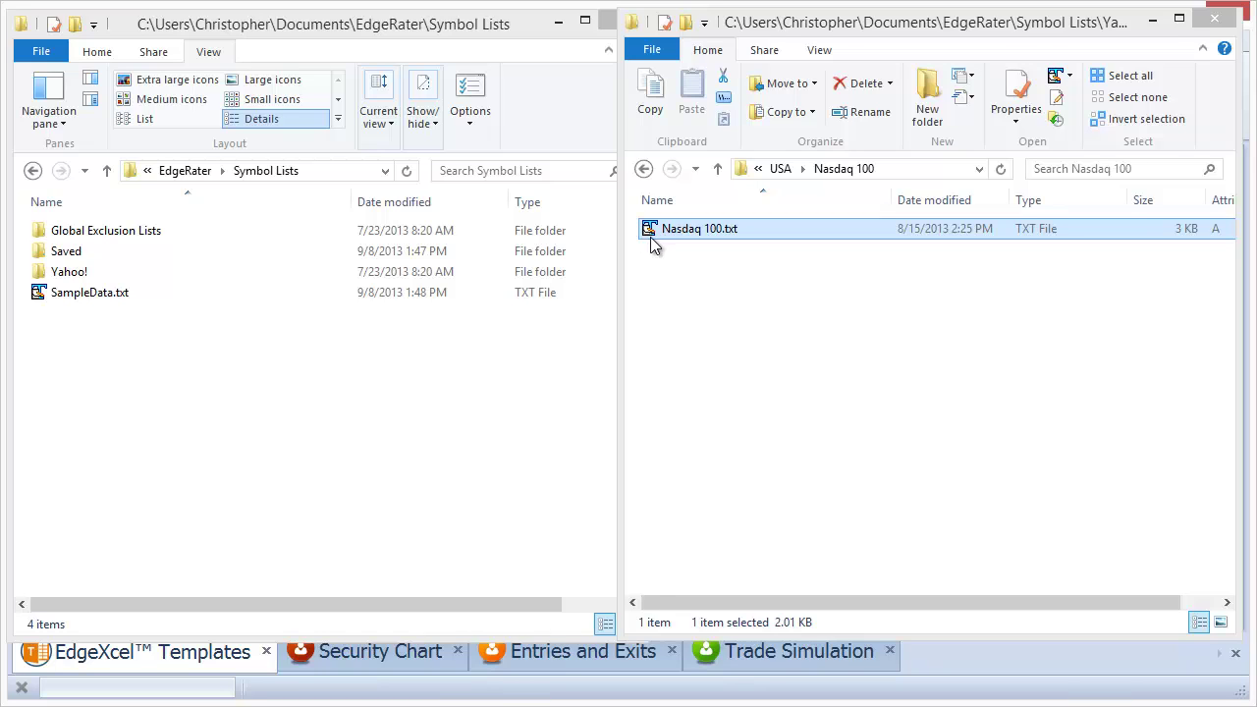
pyautogui.click(581, 65)
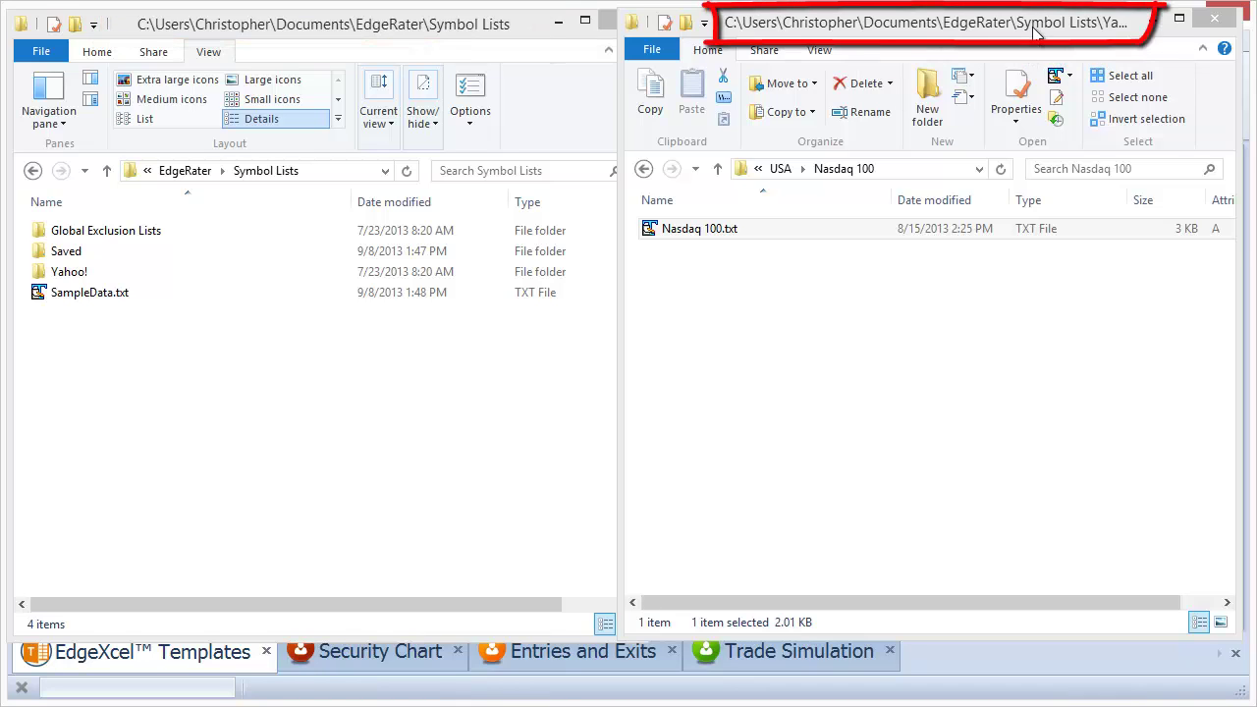
pyautogui.click(657, 234)
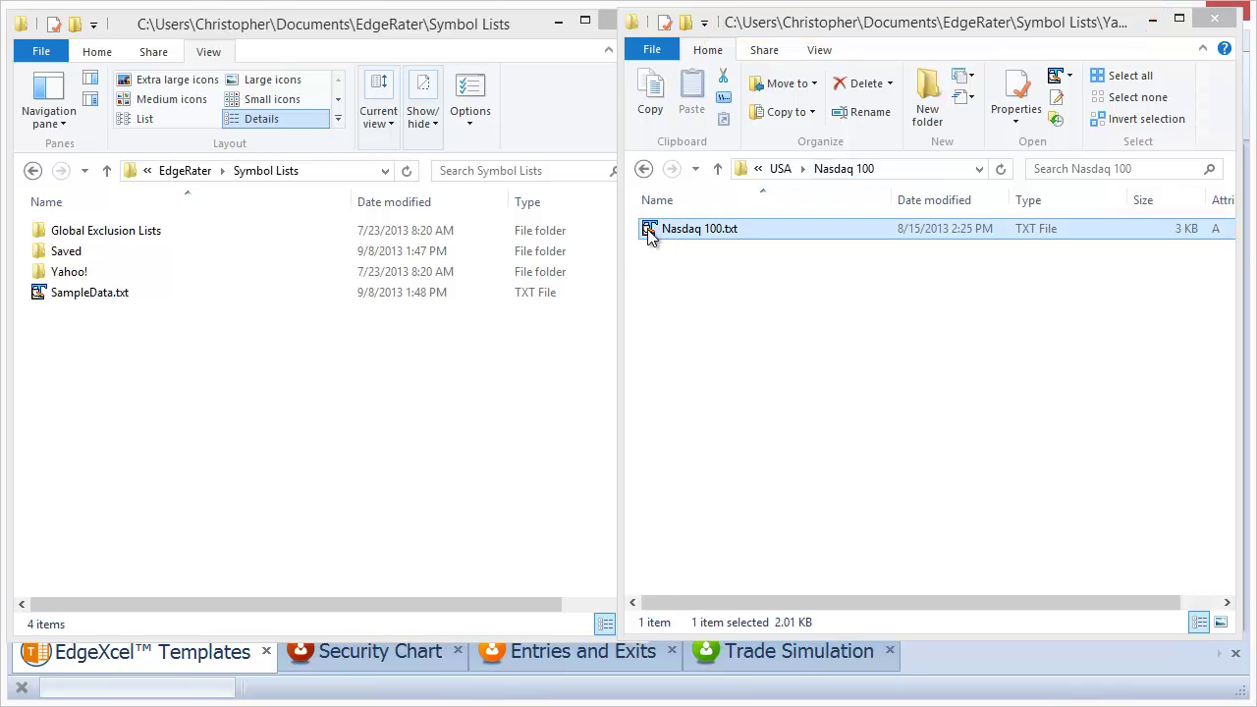
pyautogui.moveTo(649, 236); pyautogui.dragTo(142, 343)
pyautogui.press('ctrl')
pyautogui.moveTo(123, 373); pyautogui.dragTo(122, 376)
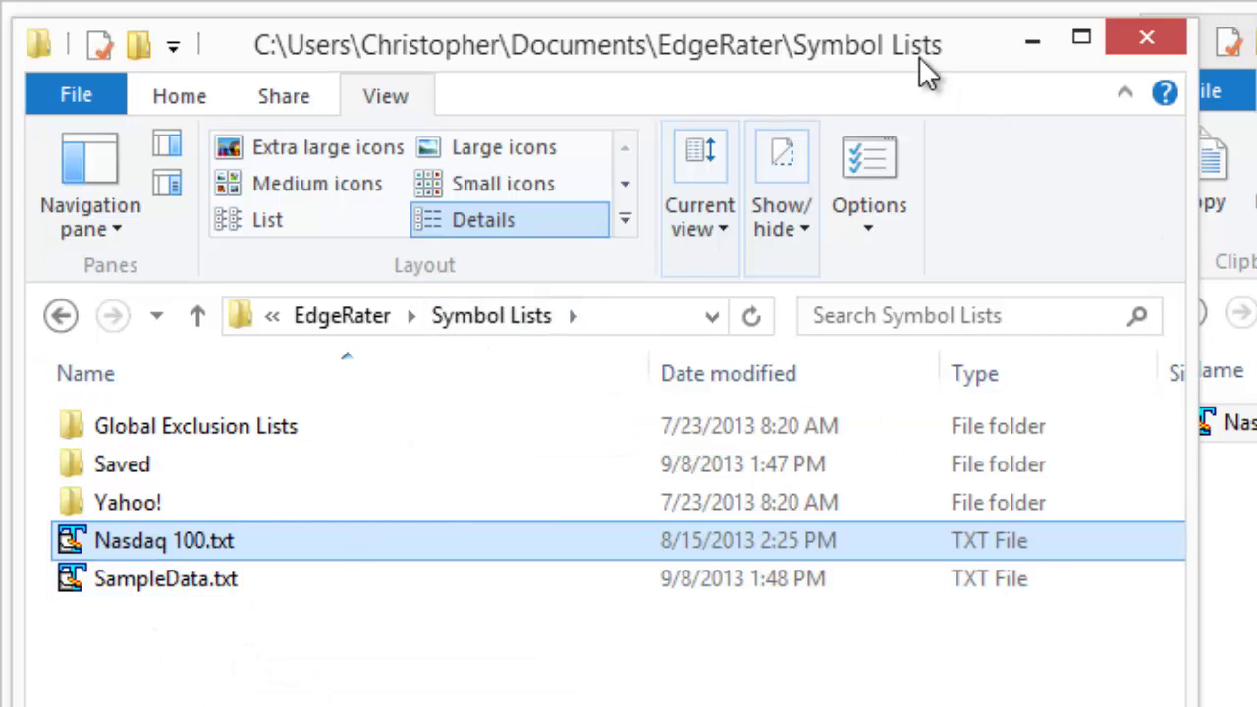
# Move the Symbol Lists folder window aside and choose Nasdaq 100.txt as the active symbol list in EdgeRater.
pyautogui.moveTo(888, 46); pyautogui.dragTo(1256, 194)
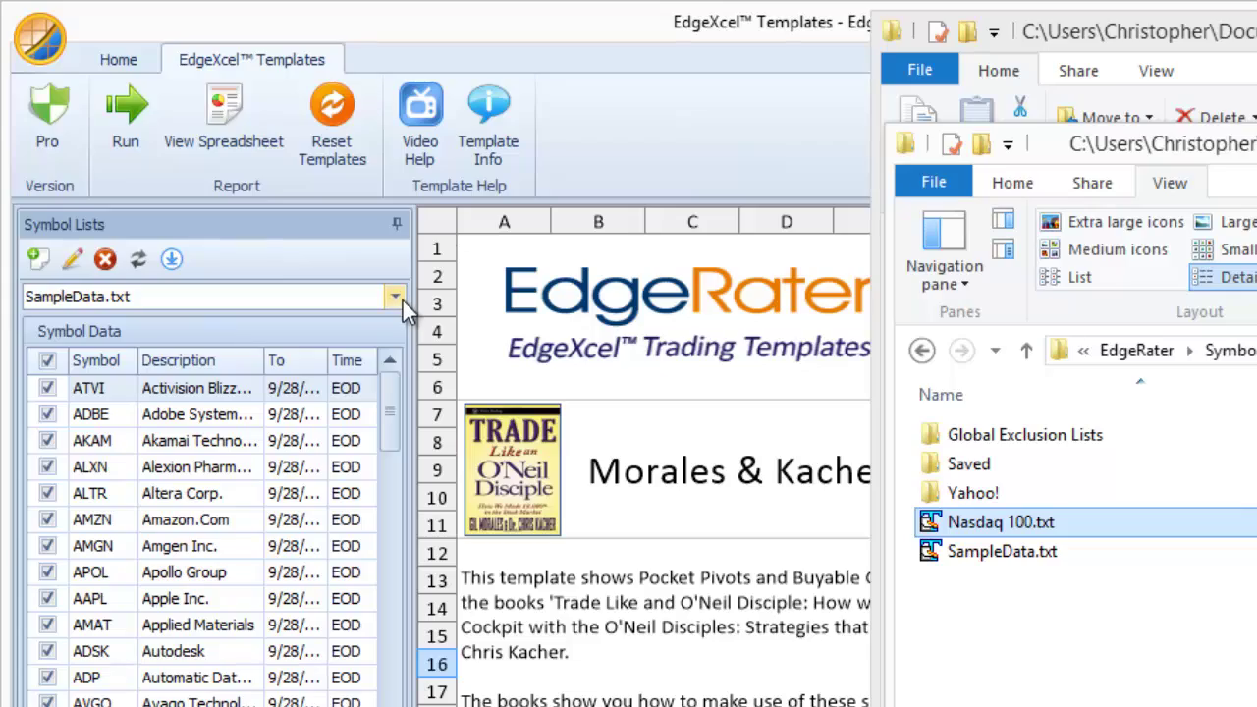
pyautogui.click(400, 298)
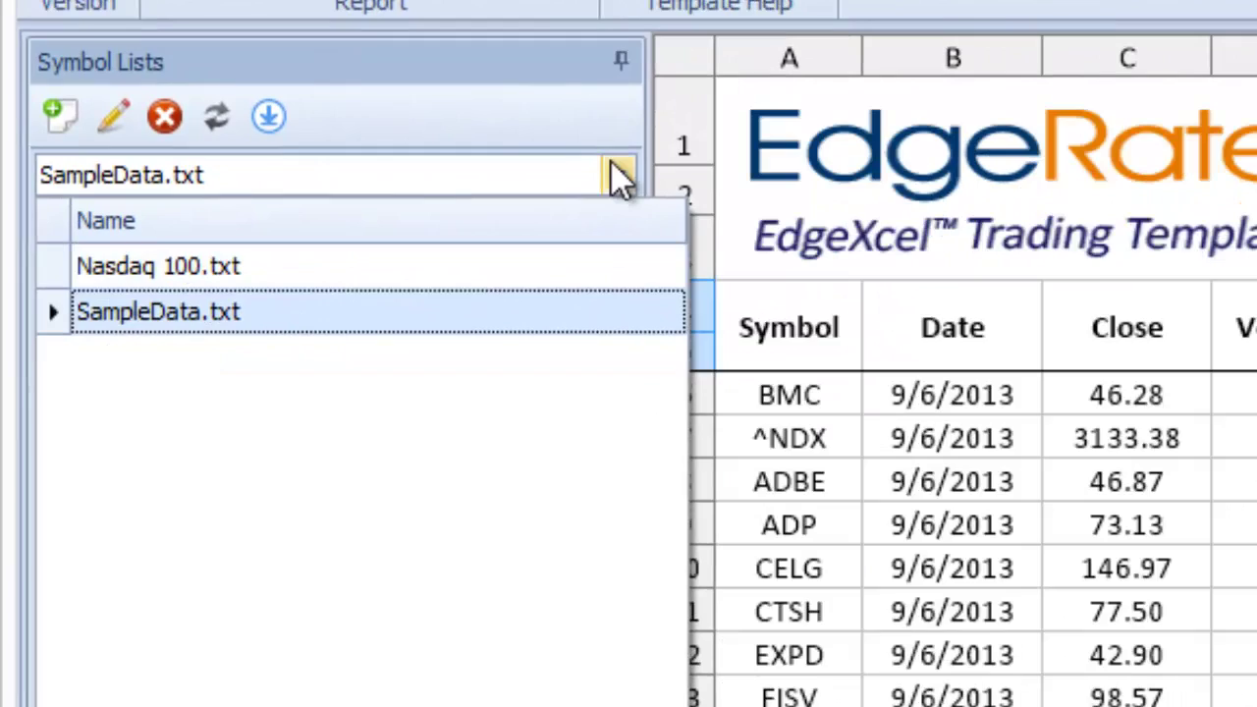
pyautogui.click(383, 268)
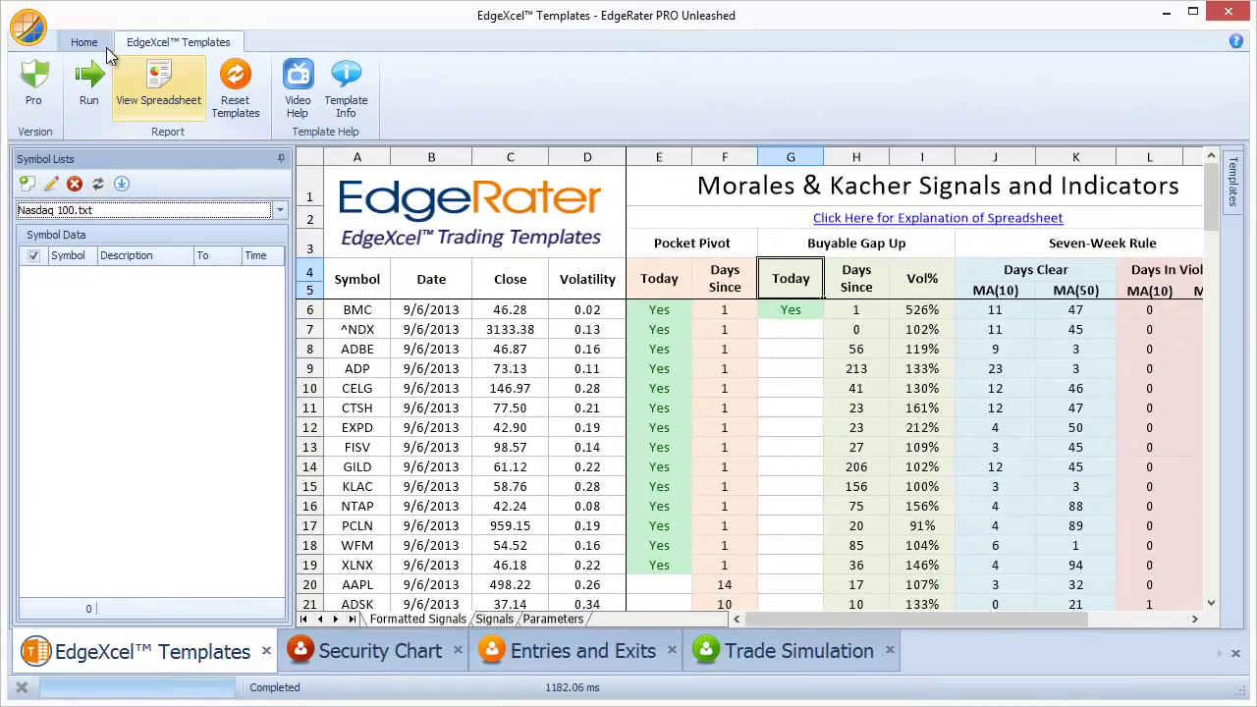
# Open the Nasdaq 100.txt symbol list for editing and choose Yahoo! as its data provider.
pyautogui.click(105, 45)
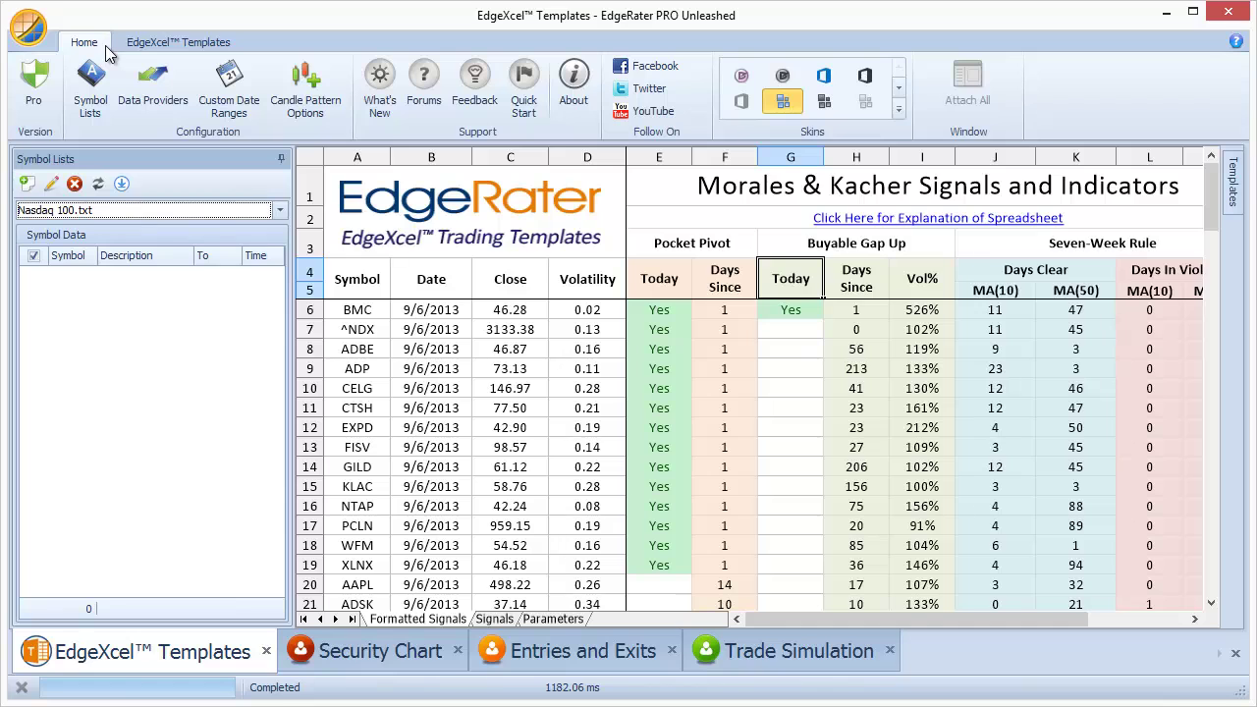
pyautogui.click(151, 93)
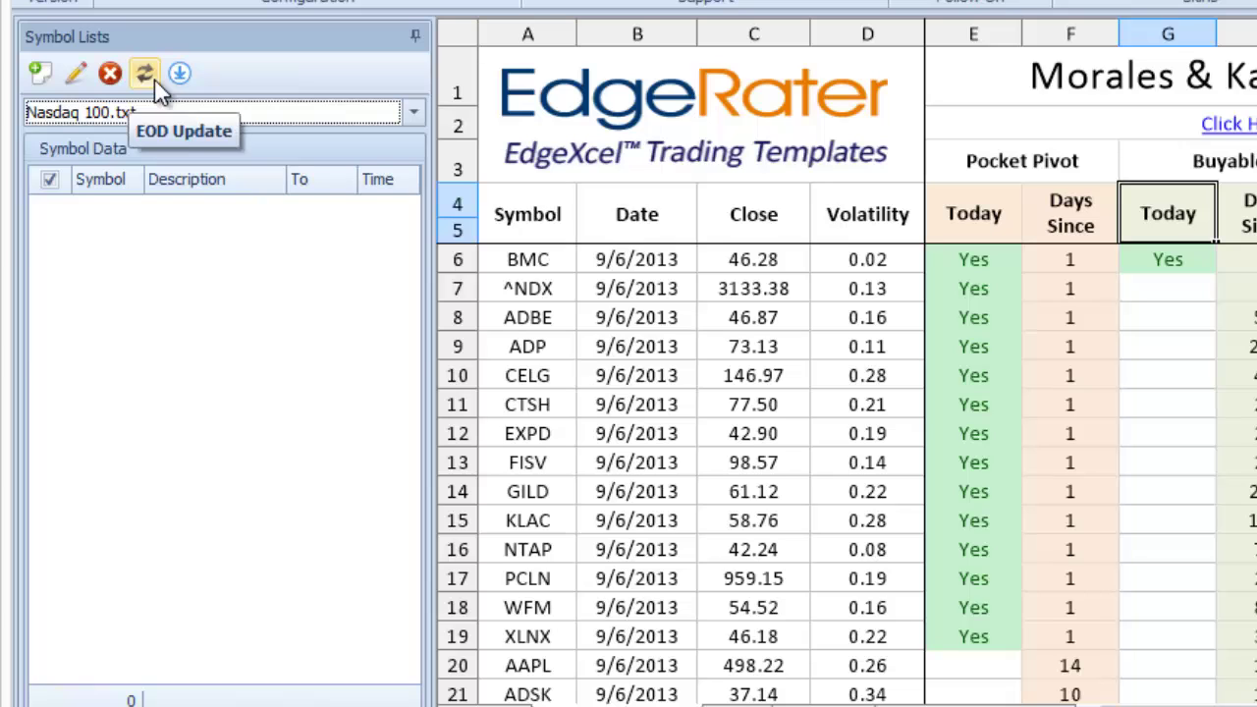
pyautogui.click(77, 72)
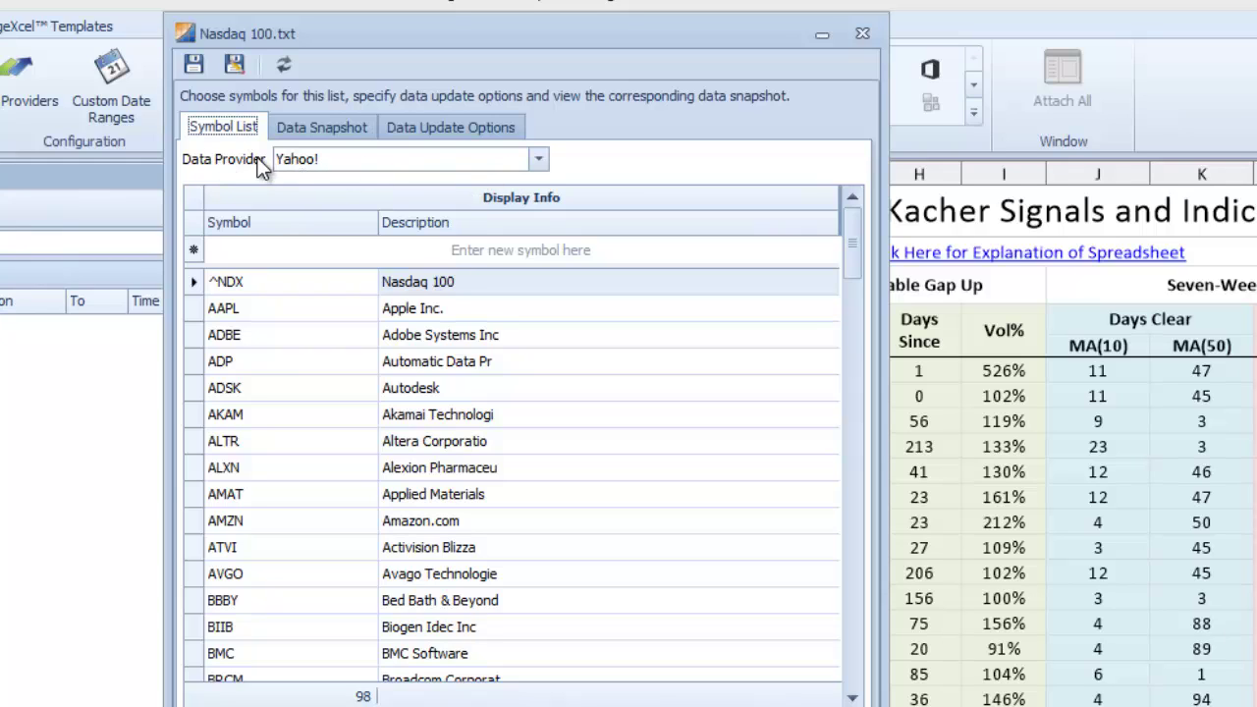
pyautogui.click(538, 159)
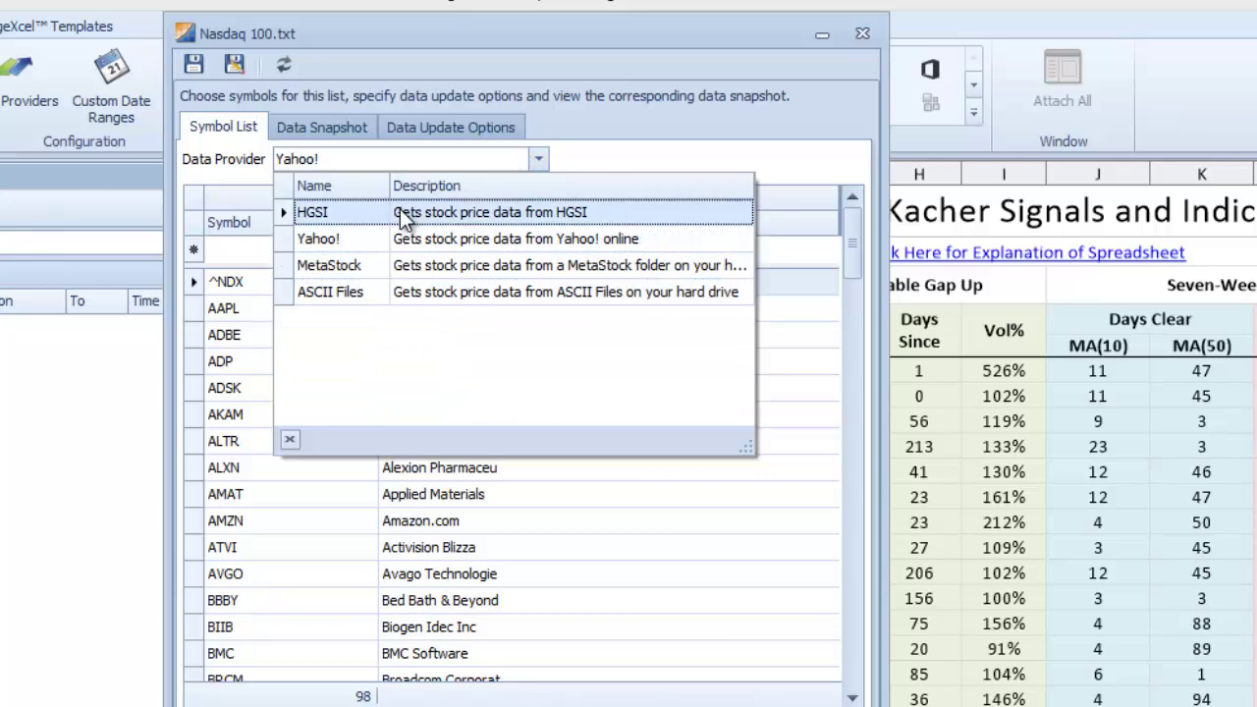
pyautogui.click(366, 246)
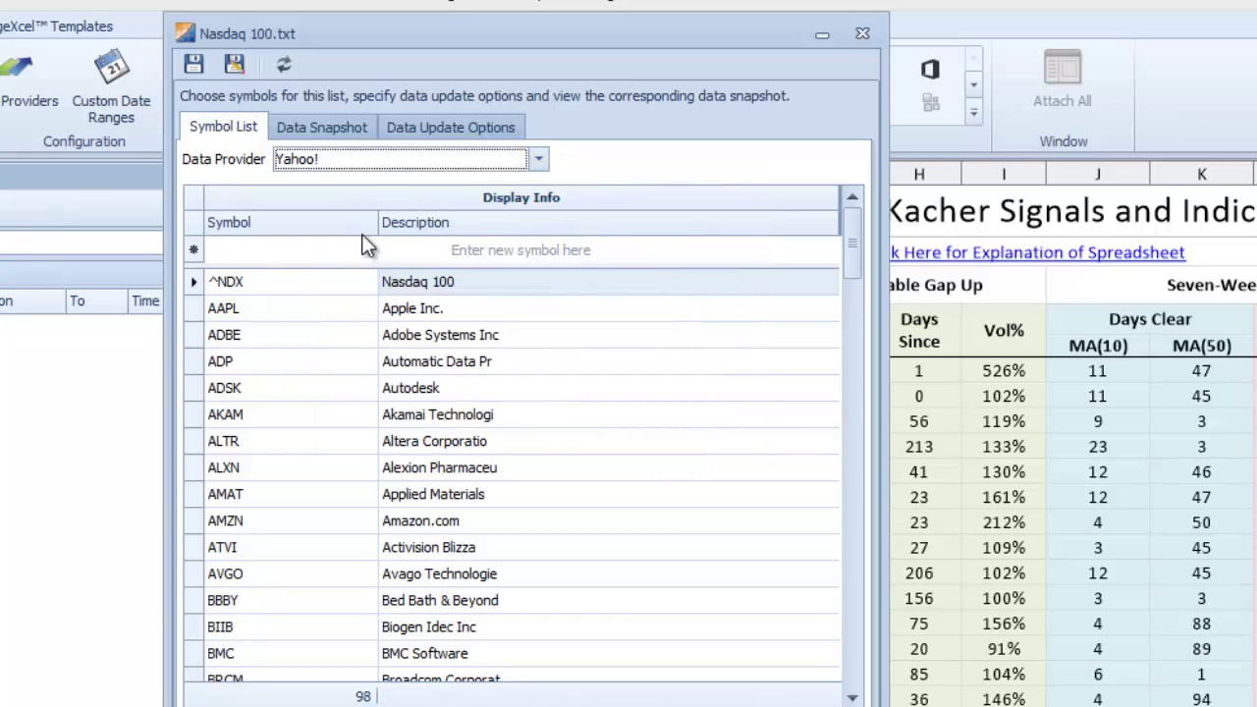
# Review the Nasdaq 100 list's data update options and snapshot, and update the list's price data.
pyautogui.click(452, 139)
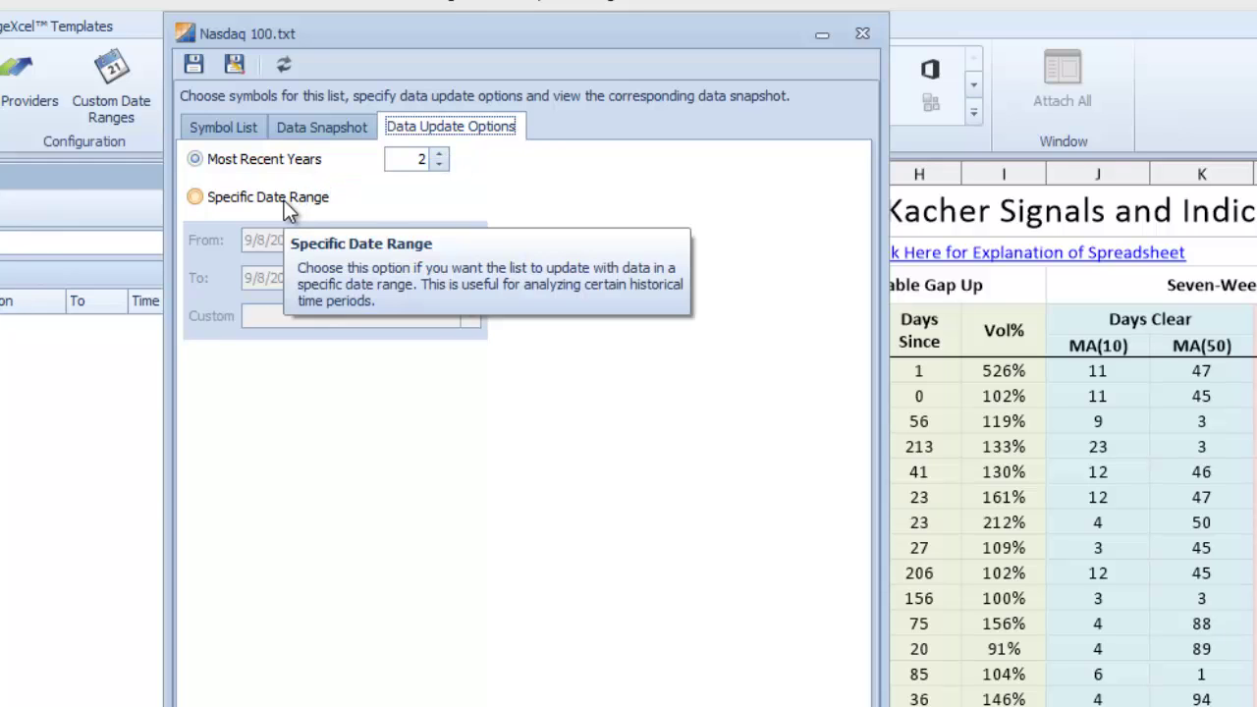
pyautogui.click(344, 135)
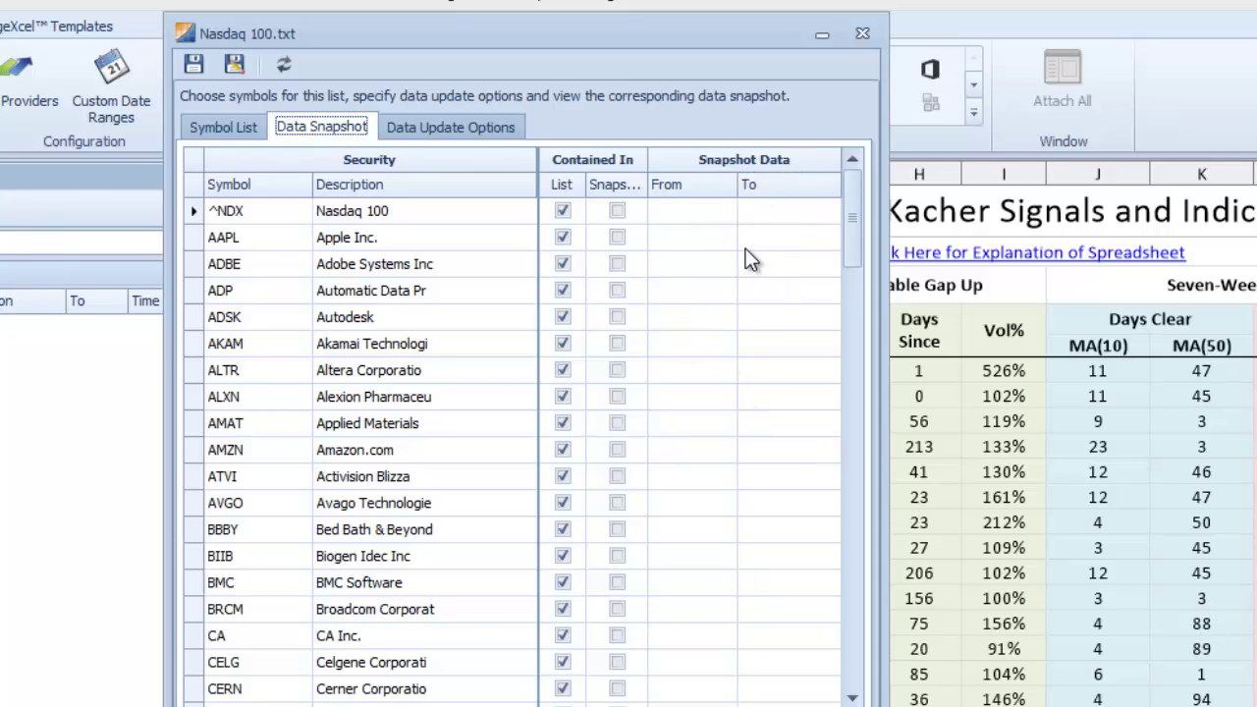
pyautogui.click(285, 63)
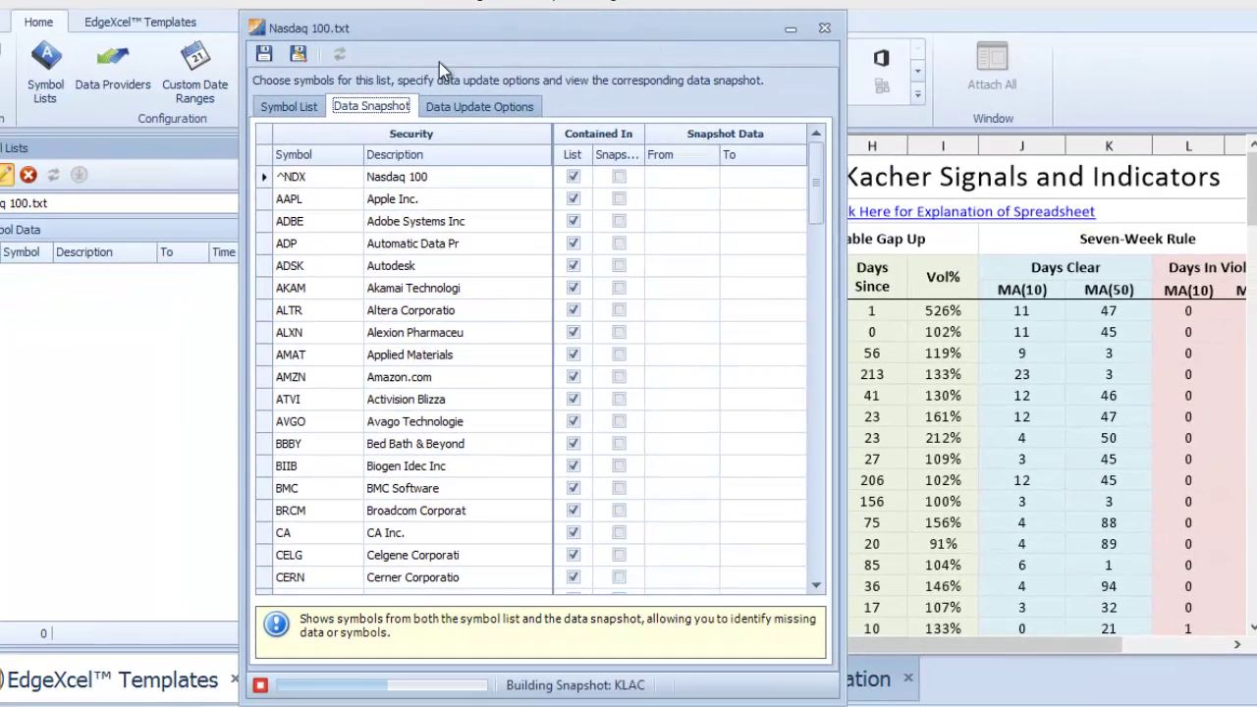
pyautogui.click(294, 108)
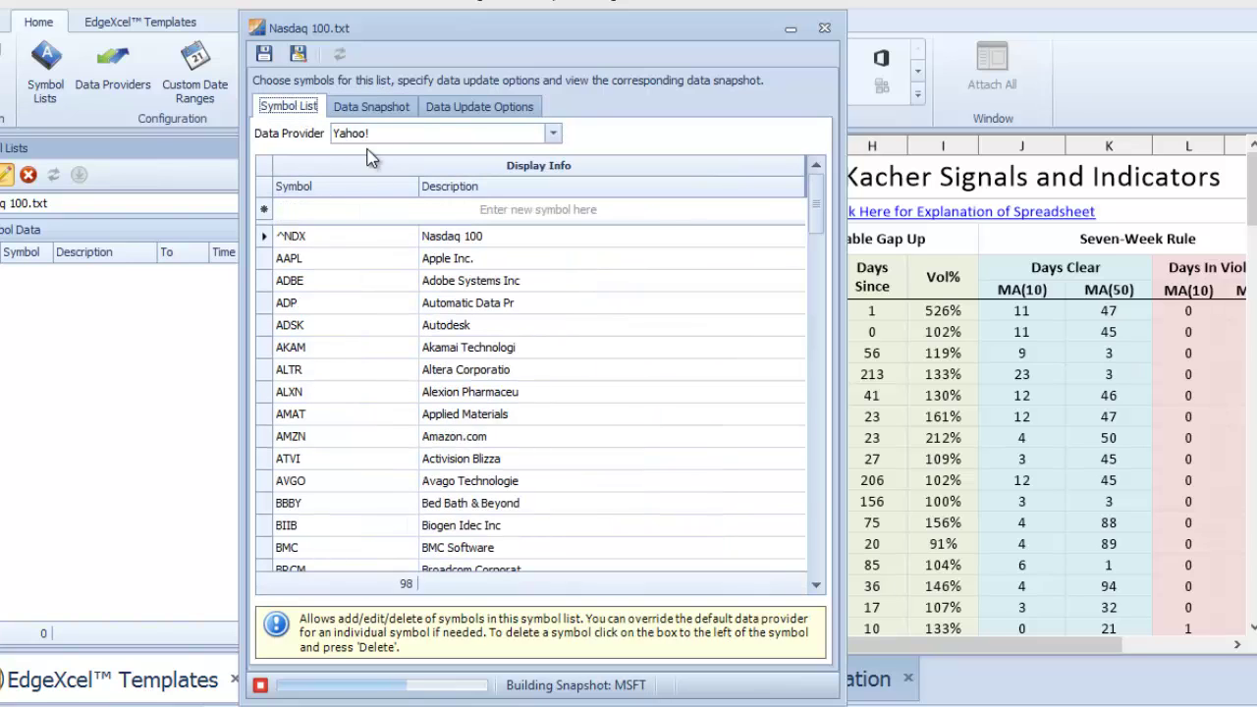
pyautogui.click(385, 107)
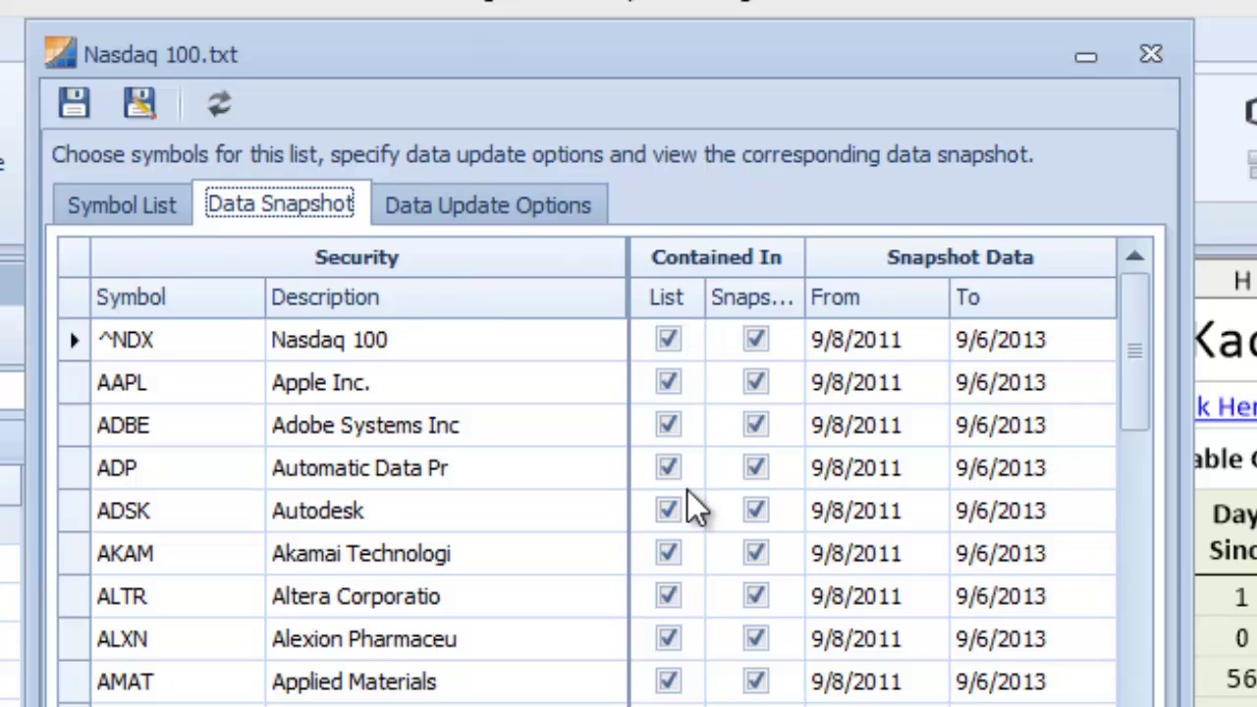
# Examine the snapshot dates of the Nasdaq 100 symbols, sorting them by From date in descending order, and close the list editor.
pyautogui.click(754, 339)
pyautogui.click(755, 339)
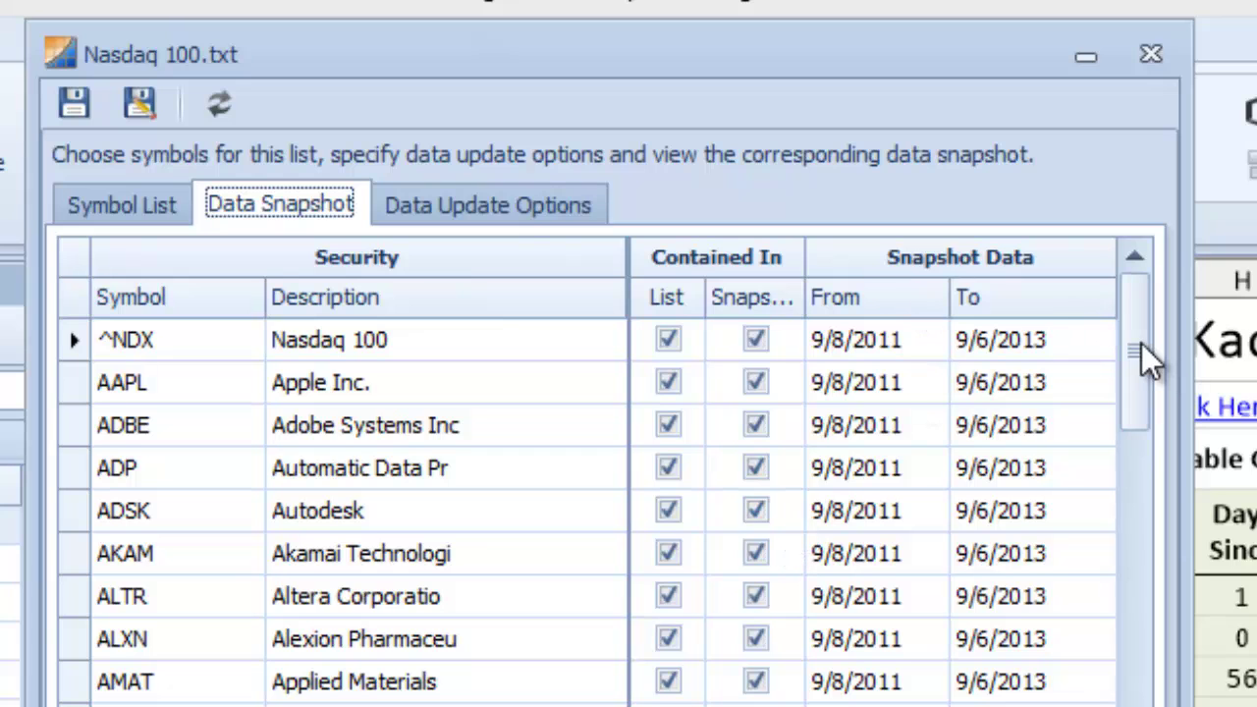
pyautogui.moveTo(1143, 356); pyautogui.dragTo(1145, 706)
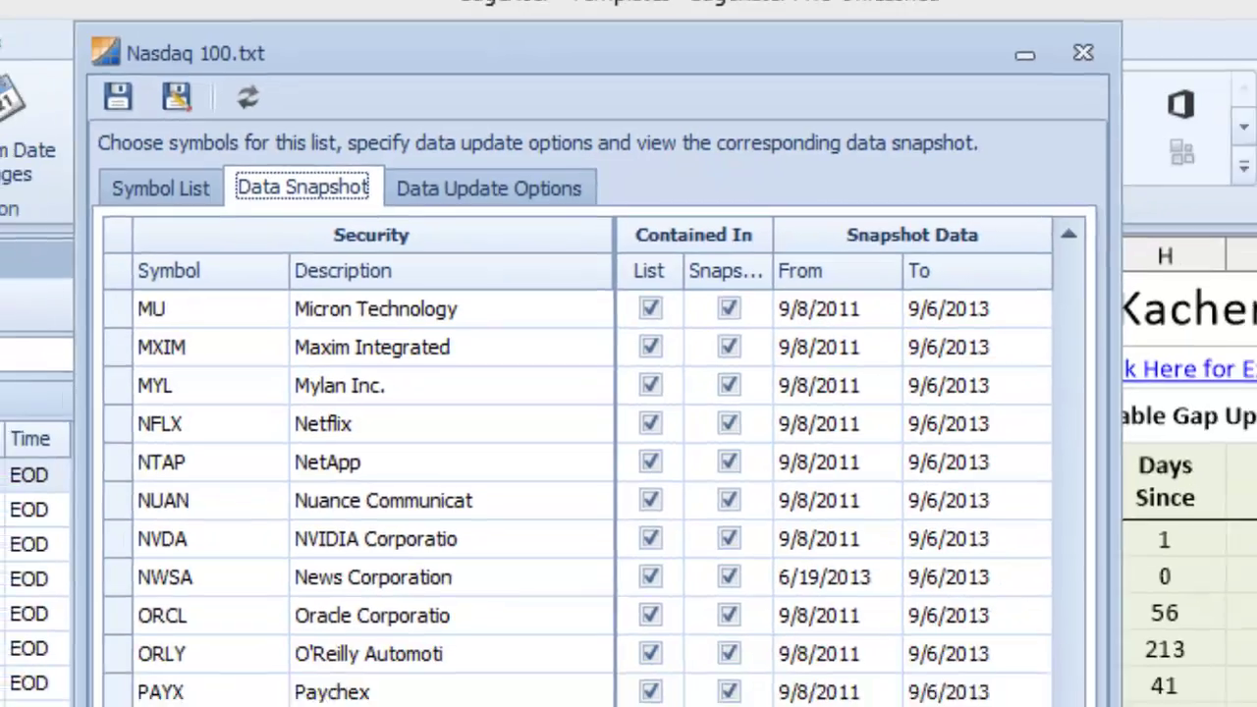
pyautogui.click(1129, 555)
pyautogui.moveTo(898, 358); pyautogui.dragTo(883, 199)
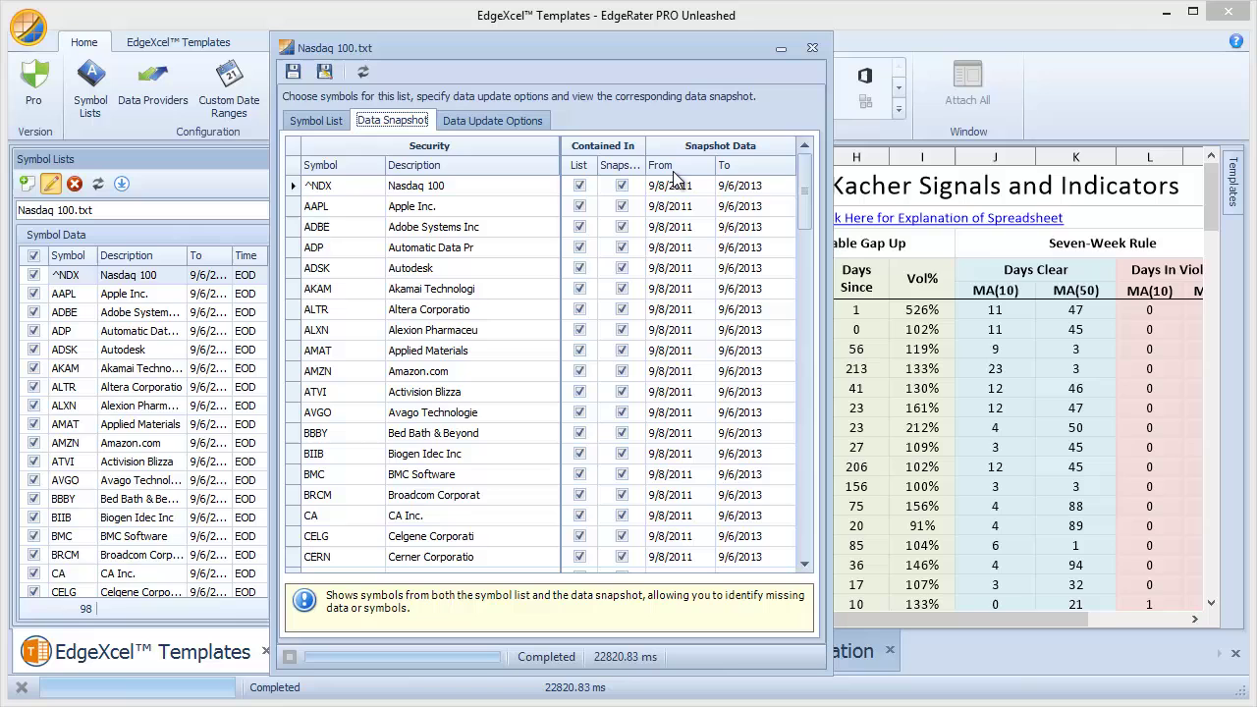
pyautogui.click(673, 170)
pyautogui.click(691, 161)
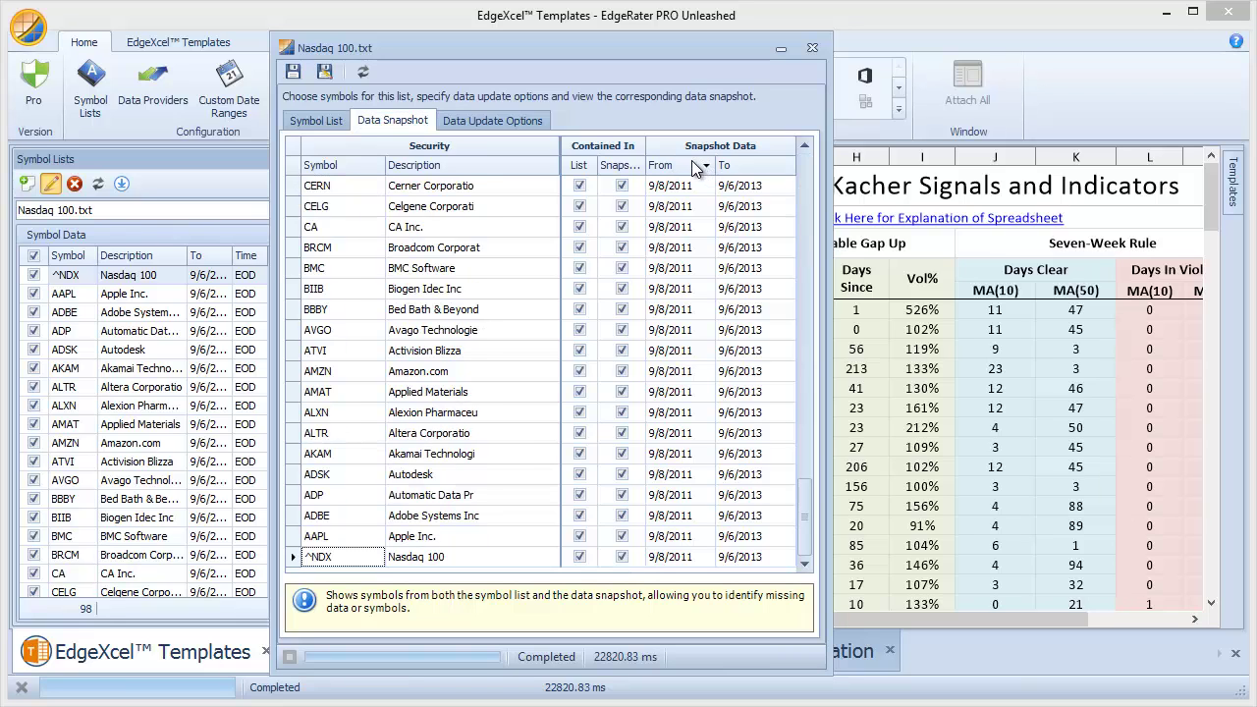
pyautogui.scroll(20, 675, 189)
pyautogui.scroll(3, 675, 189)
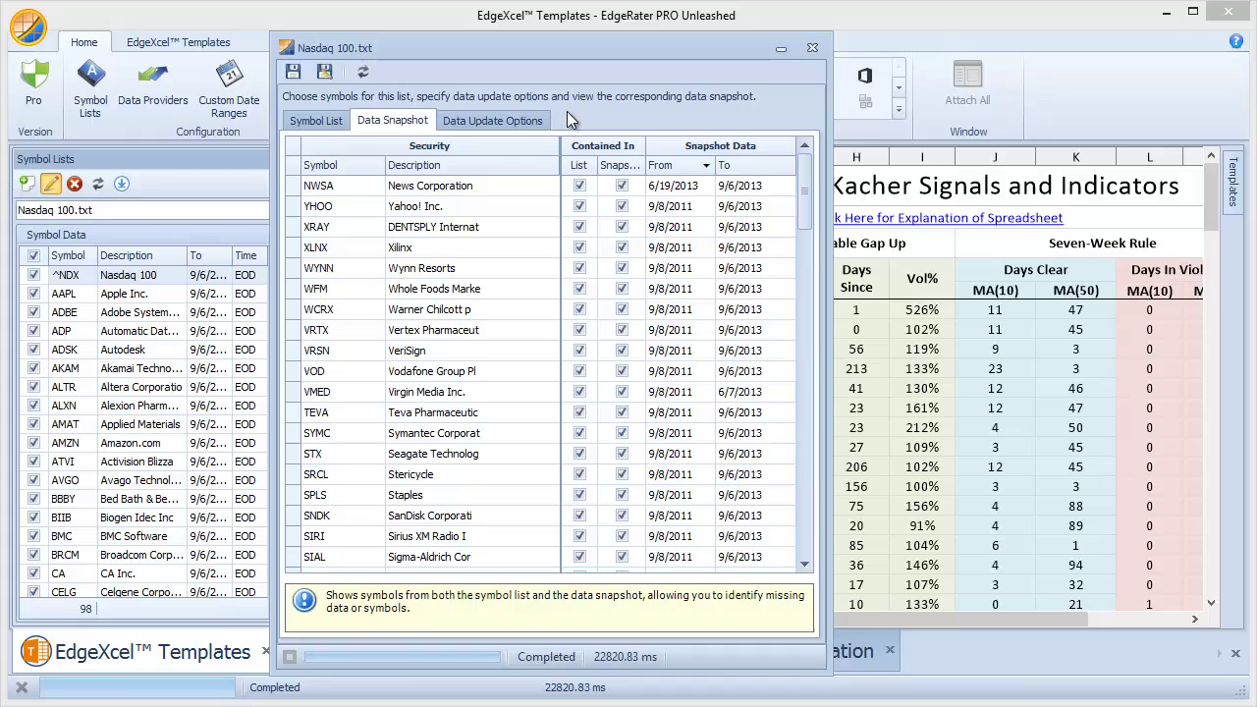
pyautogui.click(813, 47)
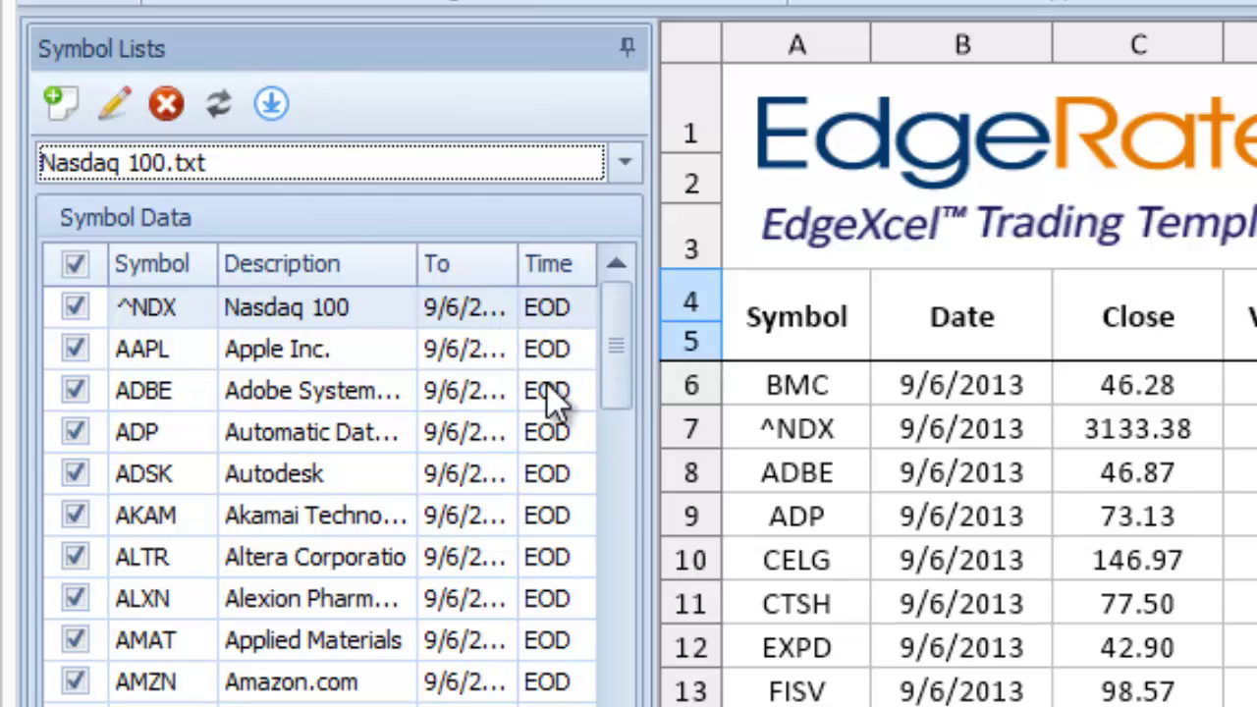
# Check the data dates in the SampleData.txt list, then reselect Nasdaq 100.txt.
pyautogui.click(625, 163)
pyautogui.click(346, 302)
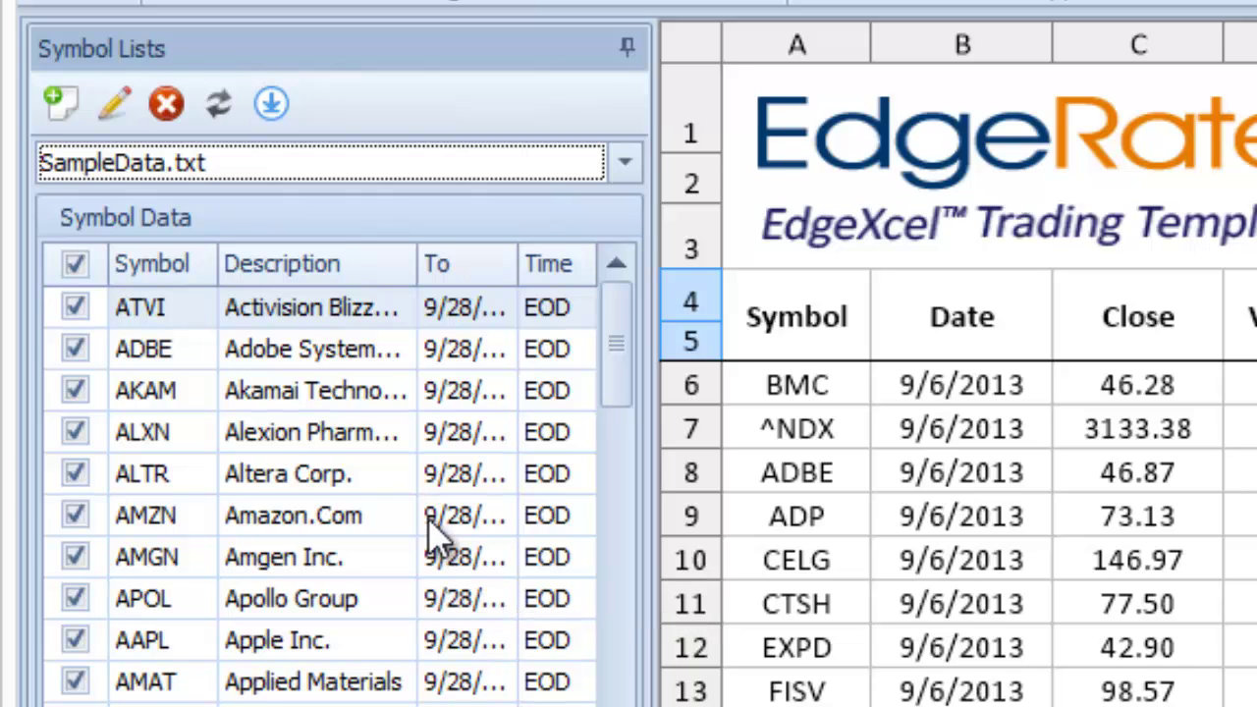
pyautogui.click(626, 167)
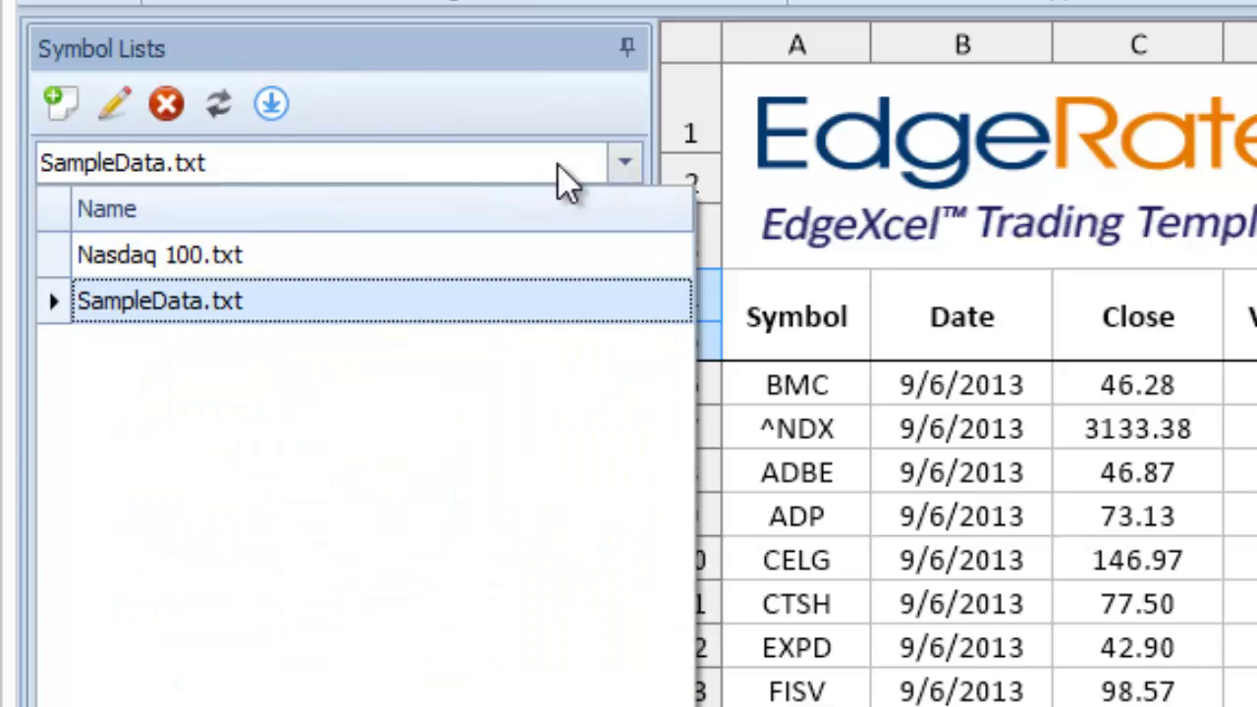
pyautogui.click(368, 255)
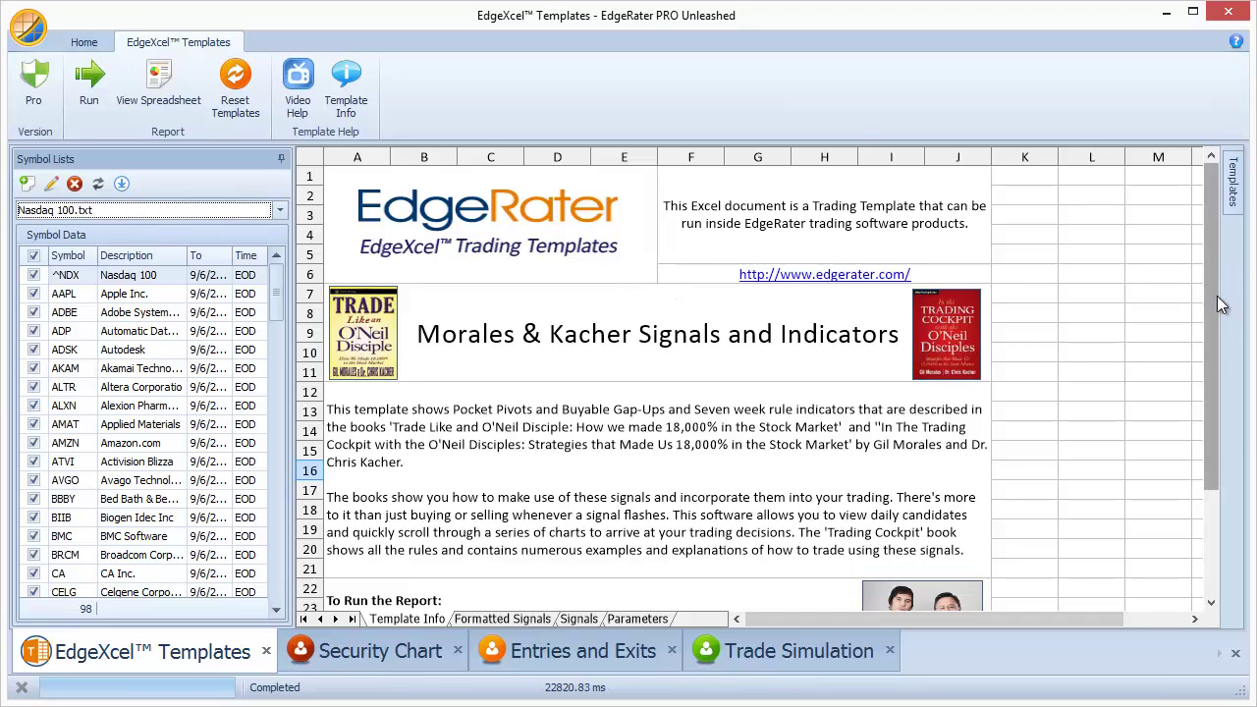
# Run the Morales & Kacher Signals template on the Nasdaq 100 list and sort the results by Buyable Gap Up Today.
pyautogui.moveTo(1217, 296)
pyautogui.mouseDown()
pyautogui.moveTo(1214, 354)
pyautogui.moveTo(1210, 257)
pyautogui.moveTo(1208, 373)
pyautogui.moveTo(1208, 316)
pyautogui.mouseUp()
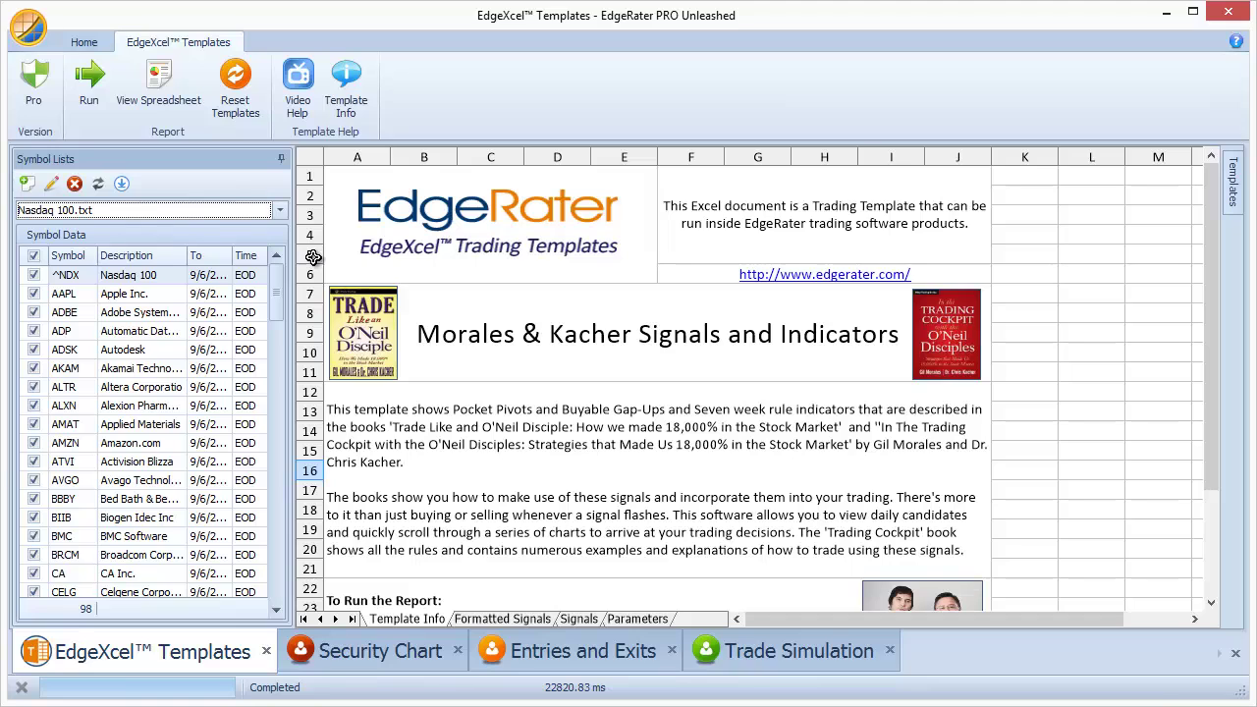
pyautogui.click(90, 104)
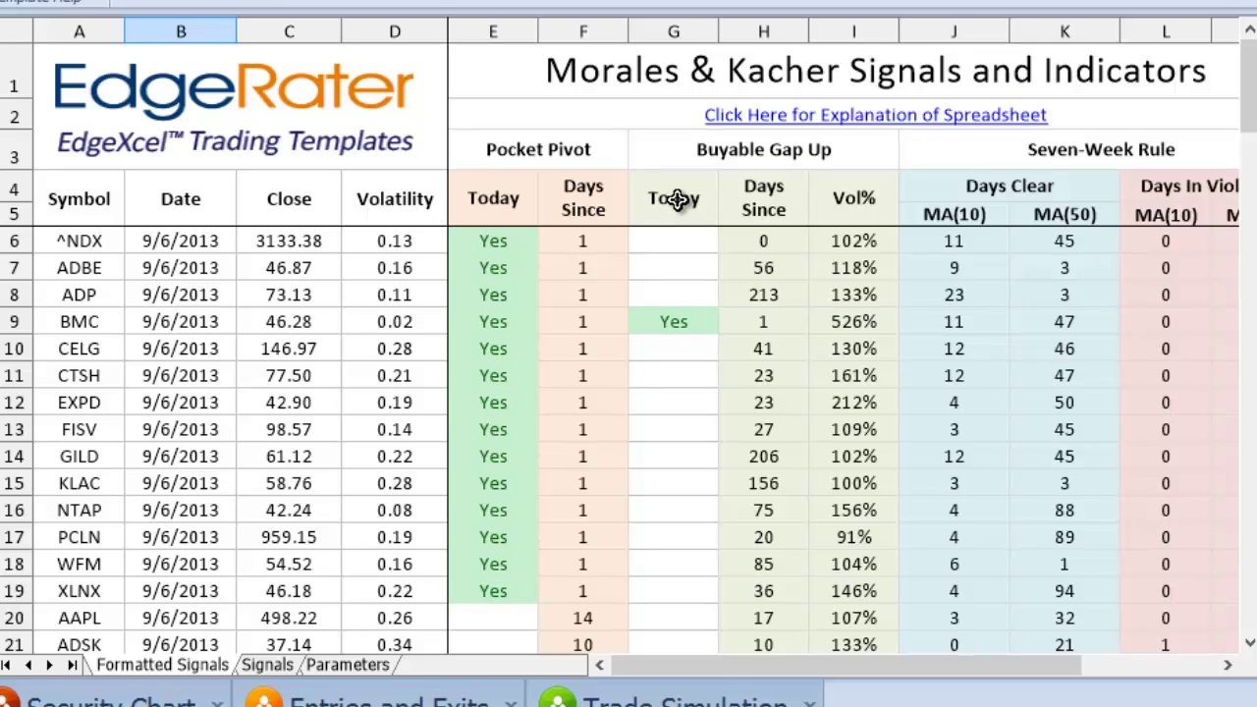
pyautogui.click(676, 199)
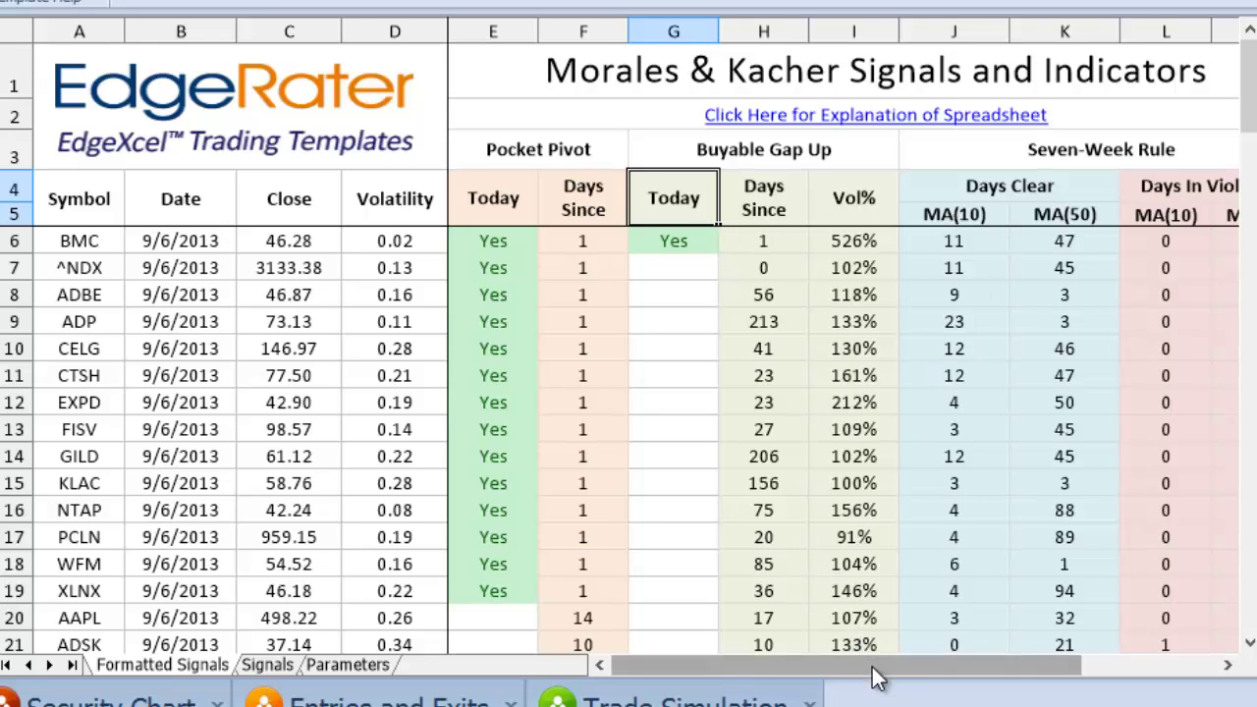
pyautogui.moveTo(878, 678); pyautogui.dragTo(985, 645)
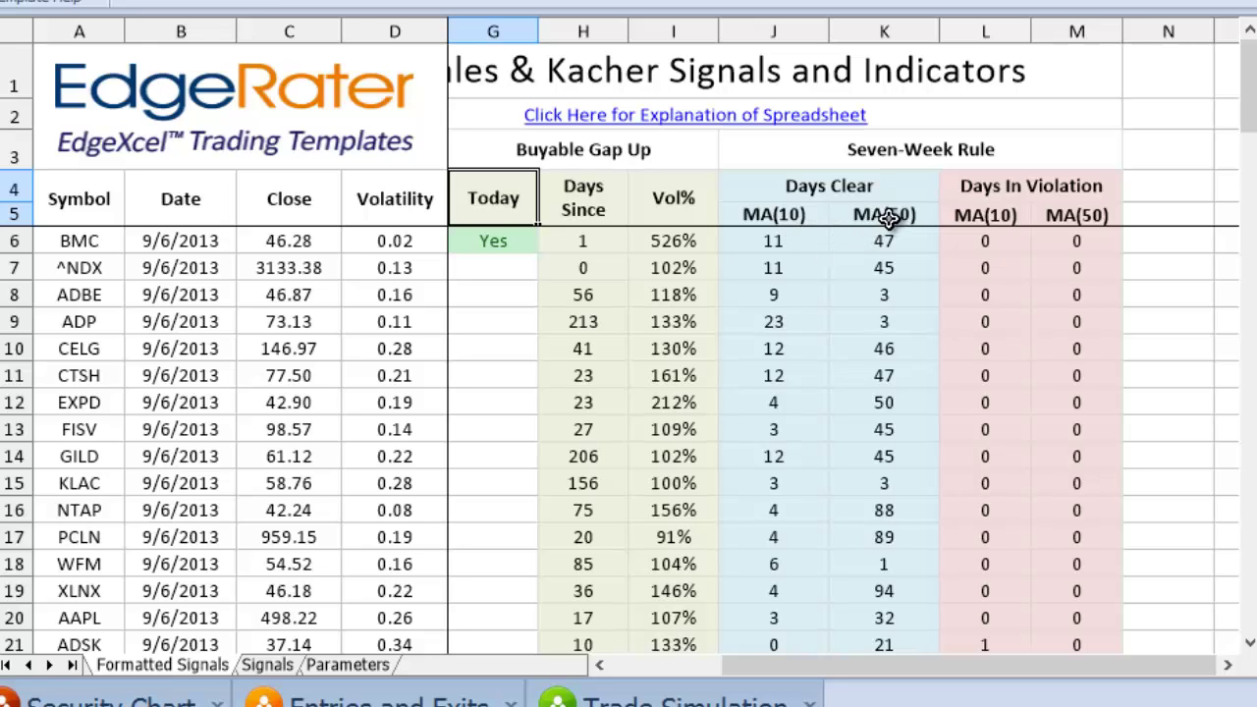
pyautogui.moveTo(874, 666); pyautogui.dragTo(771, 665)
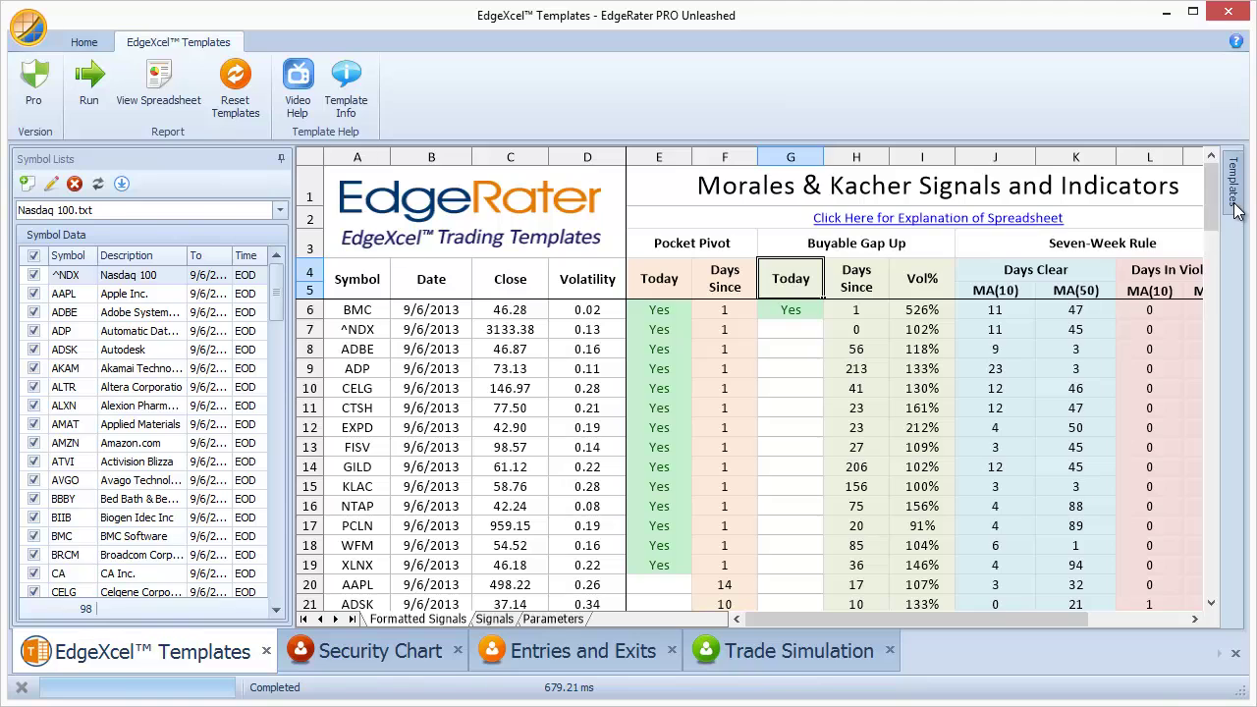
# Browse the available EdgeXcel template collections, then return to the signals spreadsheet.
pyautogui.moveTo(1235, 209)
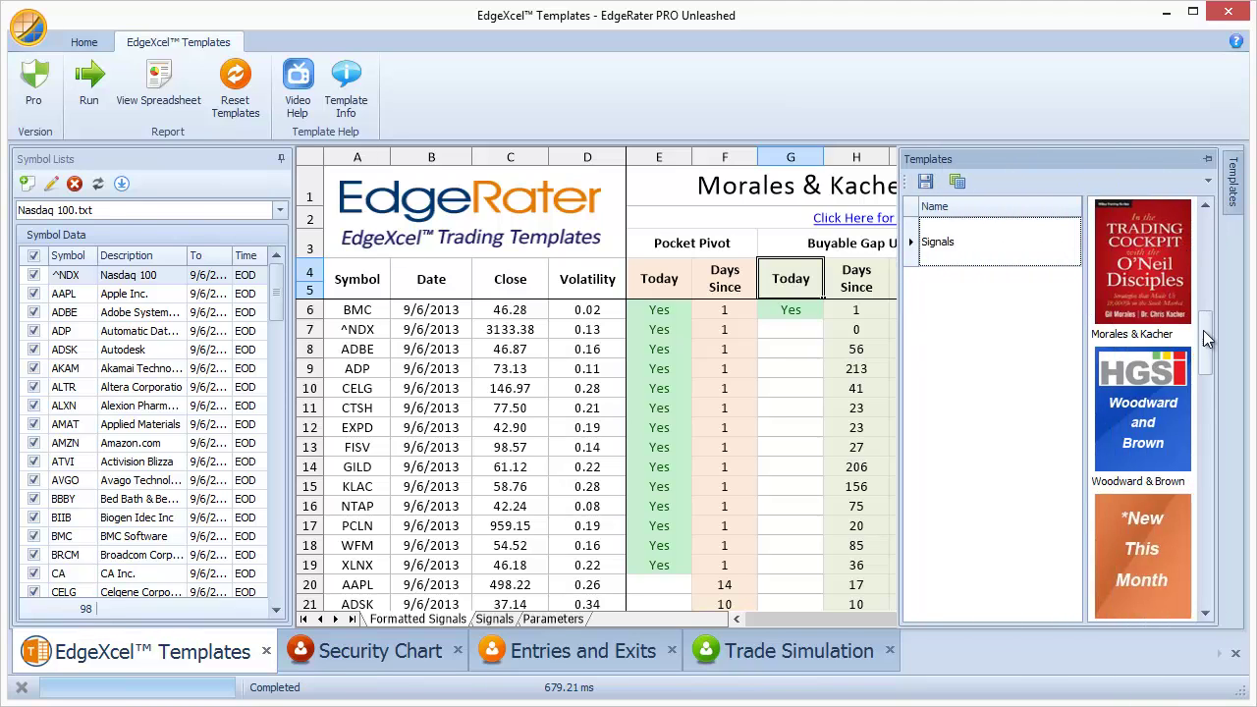
pyautogui.moveTo(1203, 330); pyautogui.dragTo(1201, 225)
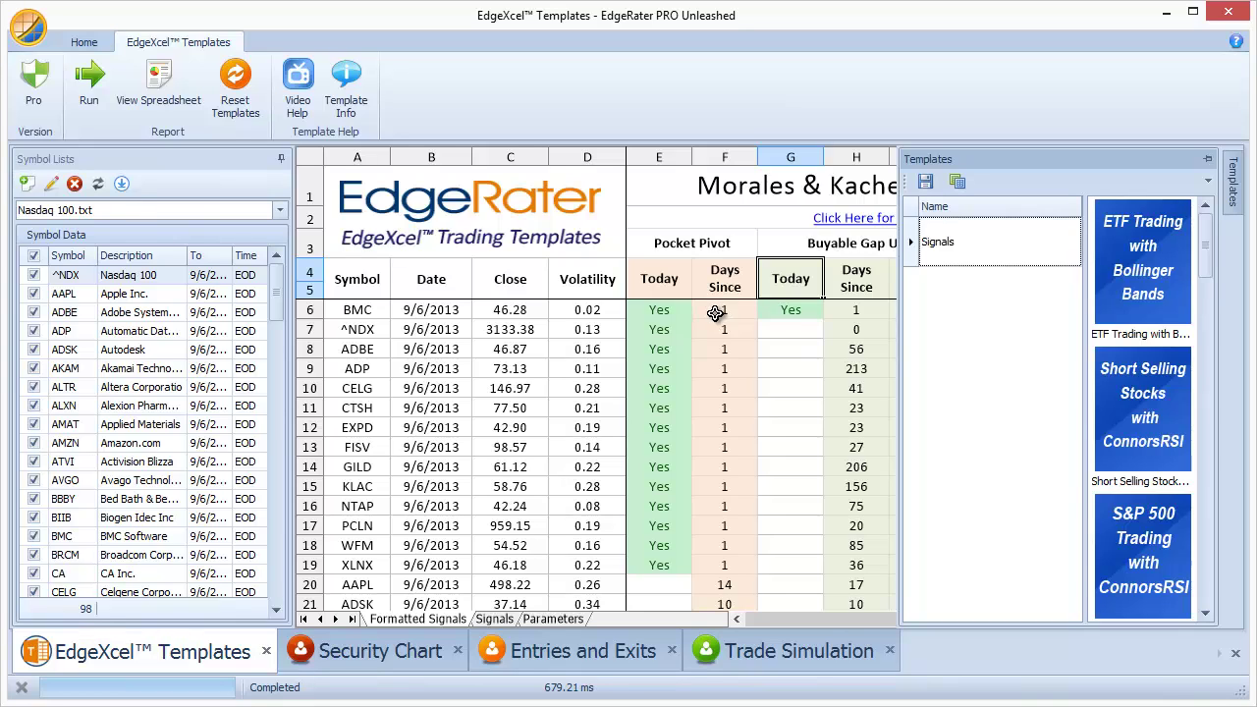
pyautogui.click(774, 356)
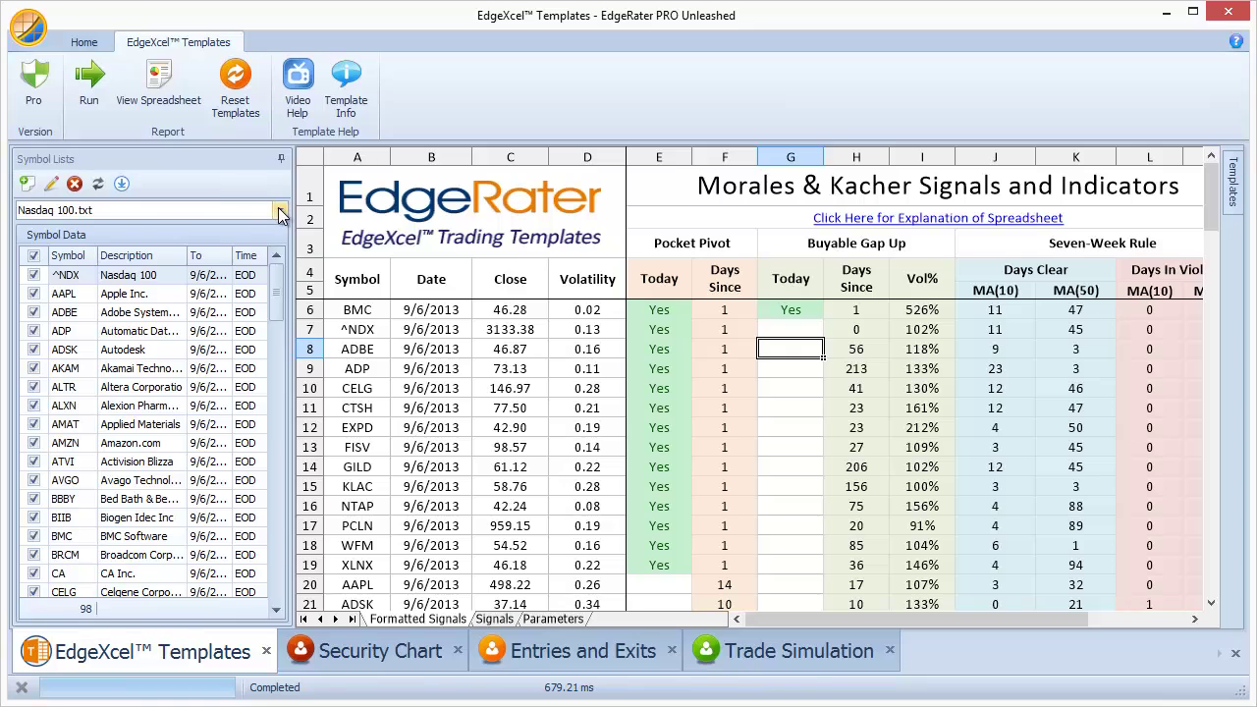
# Check the symbol list choices keeping Nasdaq 100.txt, then view the blank editor for a new symbol list and close it.
pyautogui.click(278, 212)
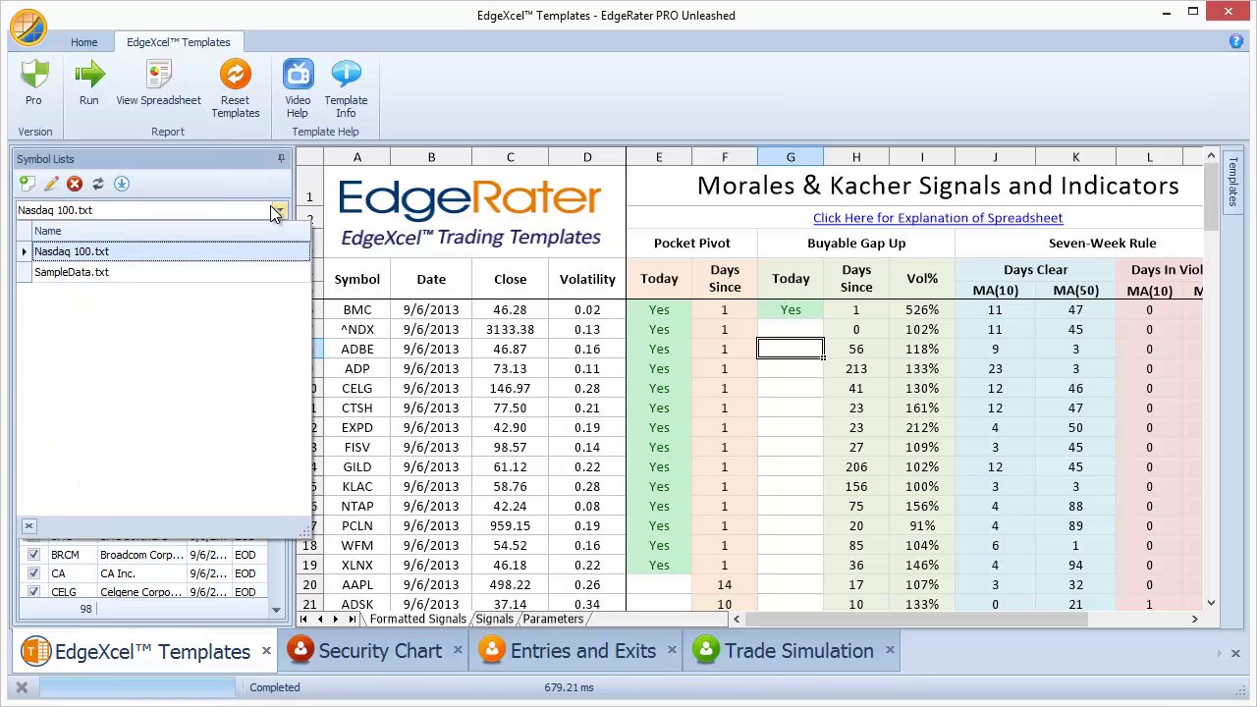
pyautogui.click(118, 253)
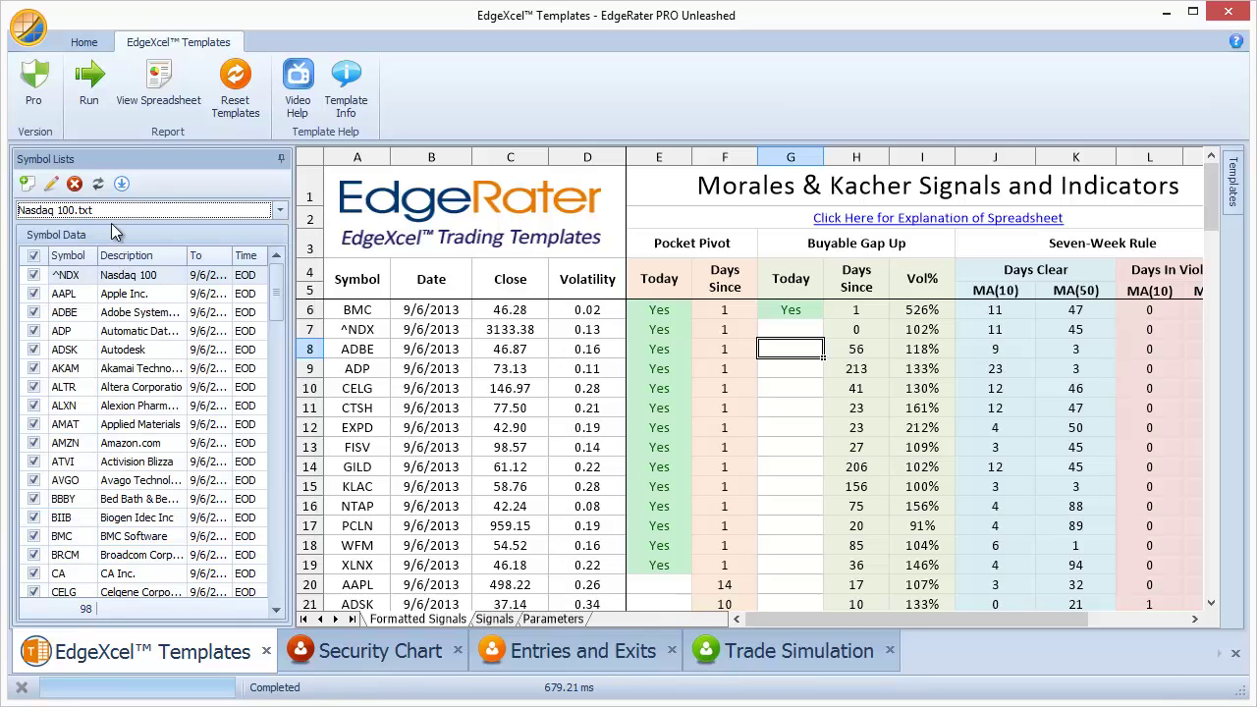
pyautogui.click(28, 185)
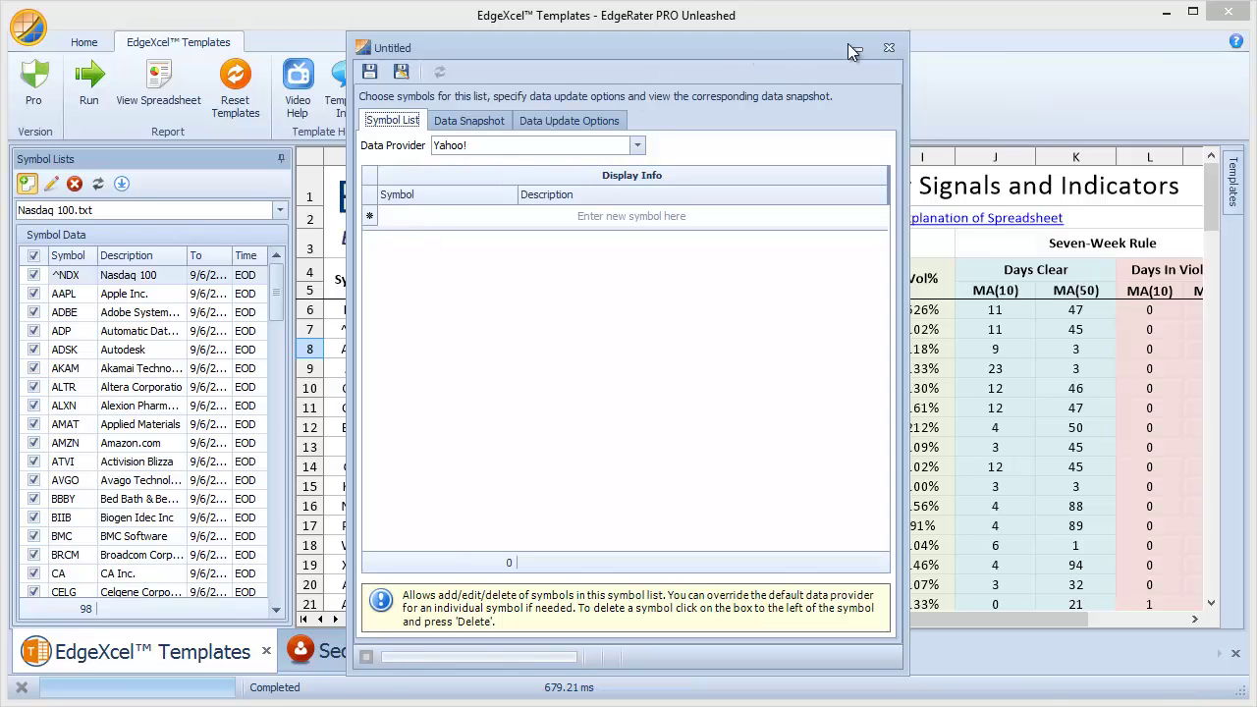
pyautogui.click(896, 48)
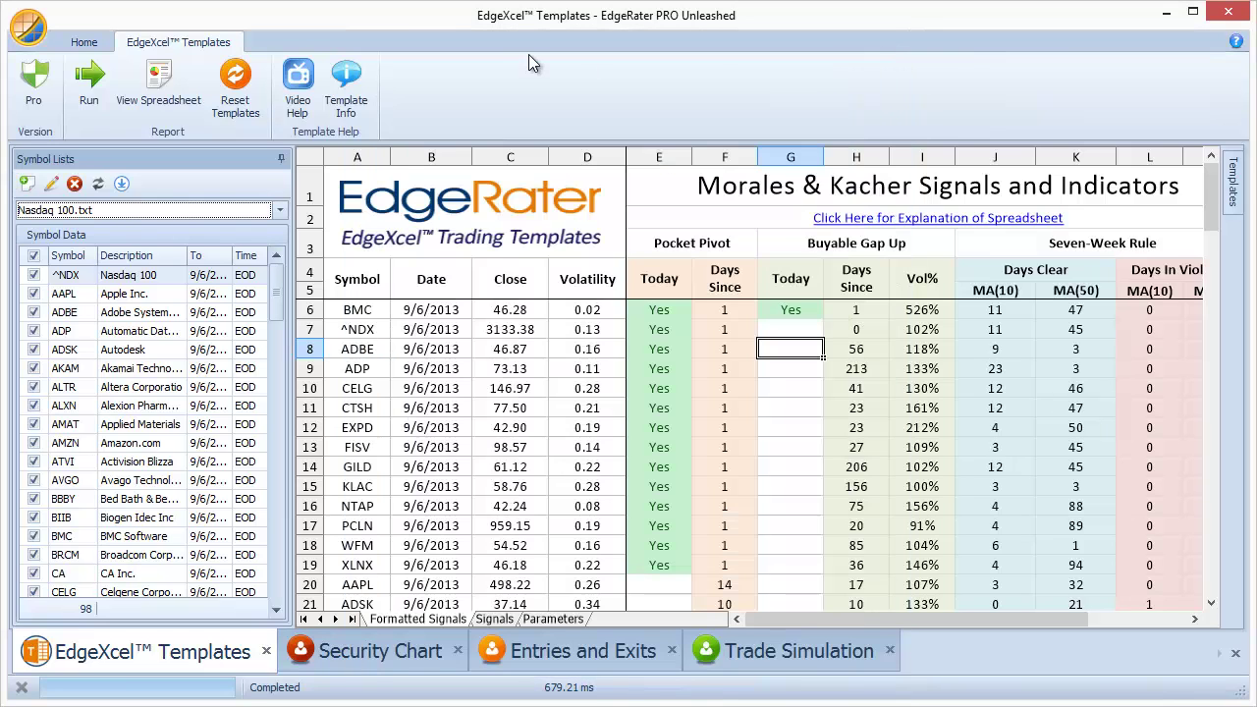